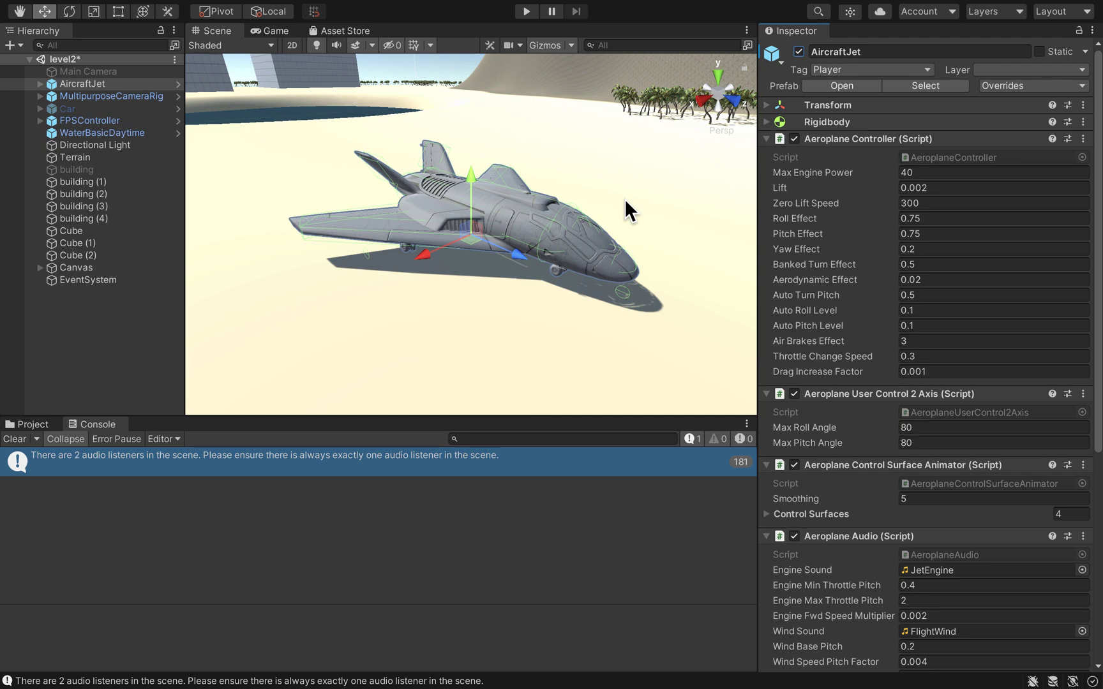
scroll(625, 202, "down", 10)
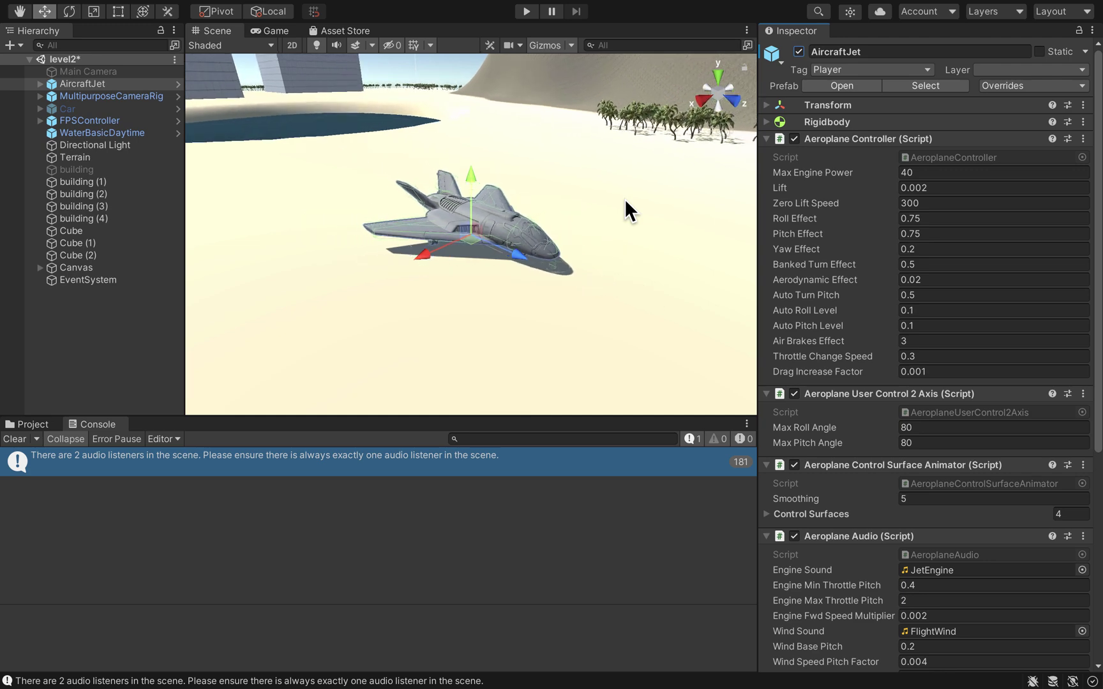
scroll(625, 202, "down", 10)
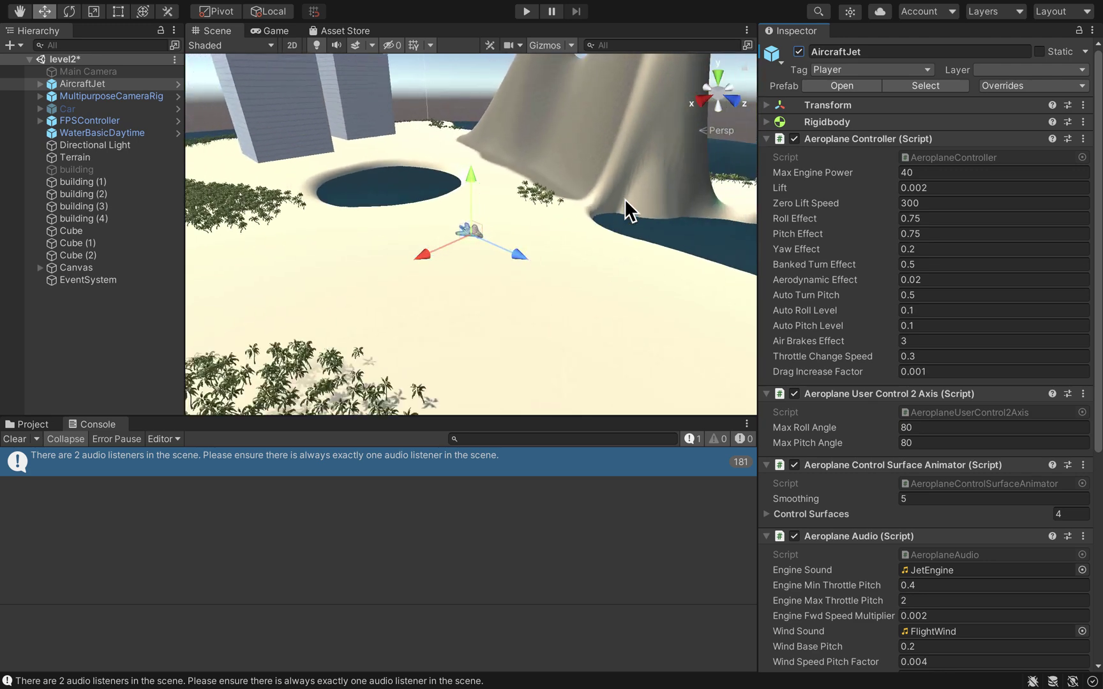
scroll(623, 197, "up", 5)
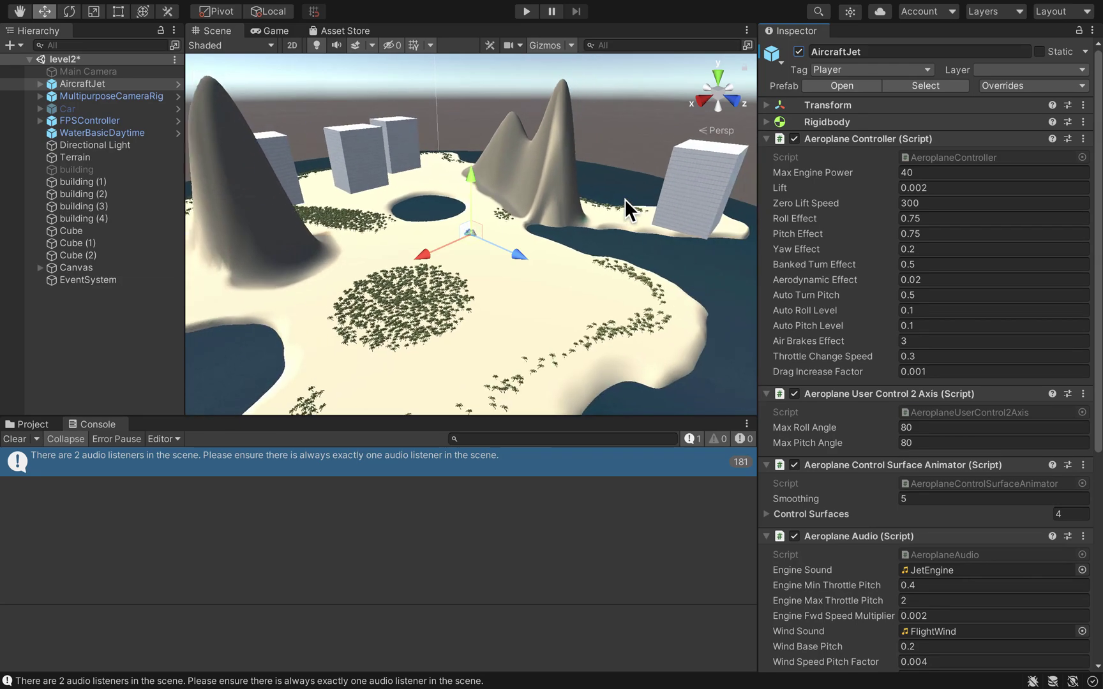
scroll(623, 198, "up", 10)
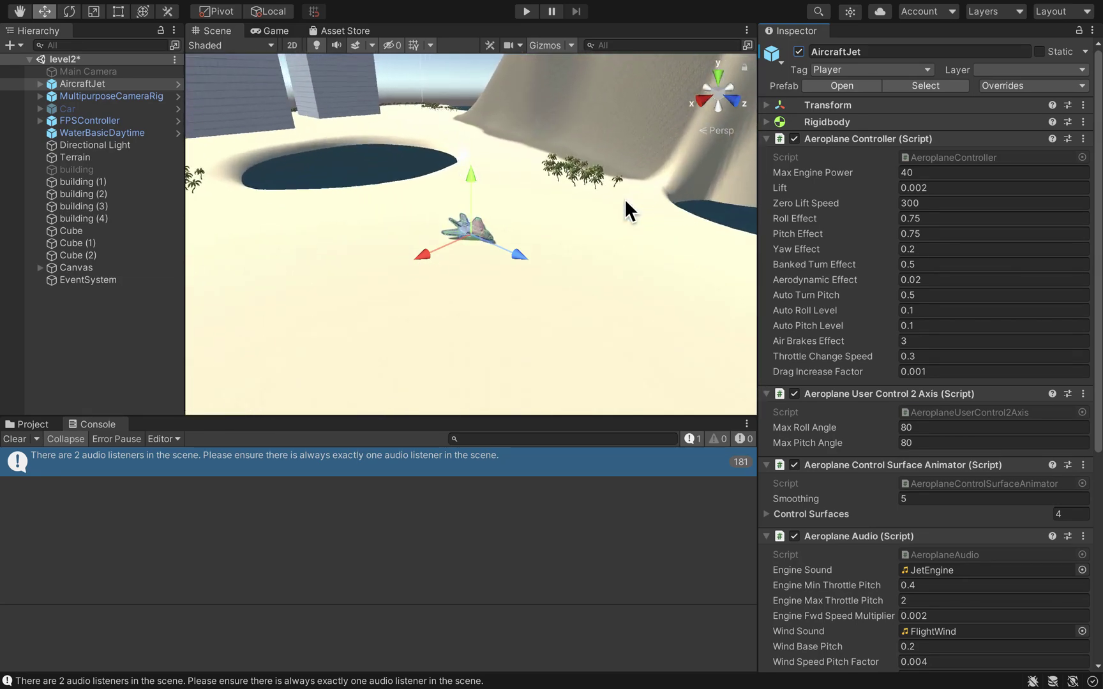
scroll(625, 202, "up", 6)
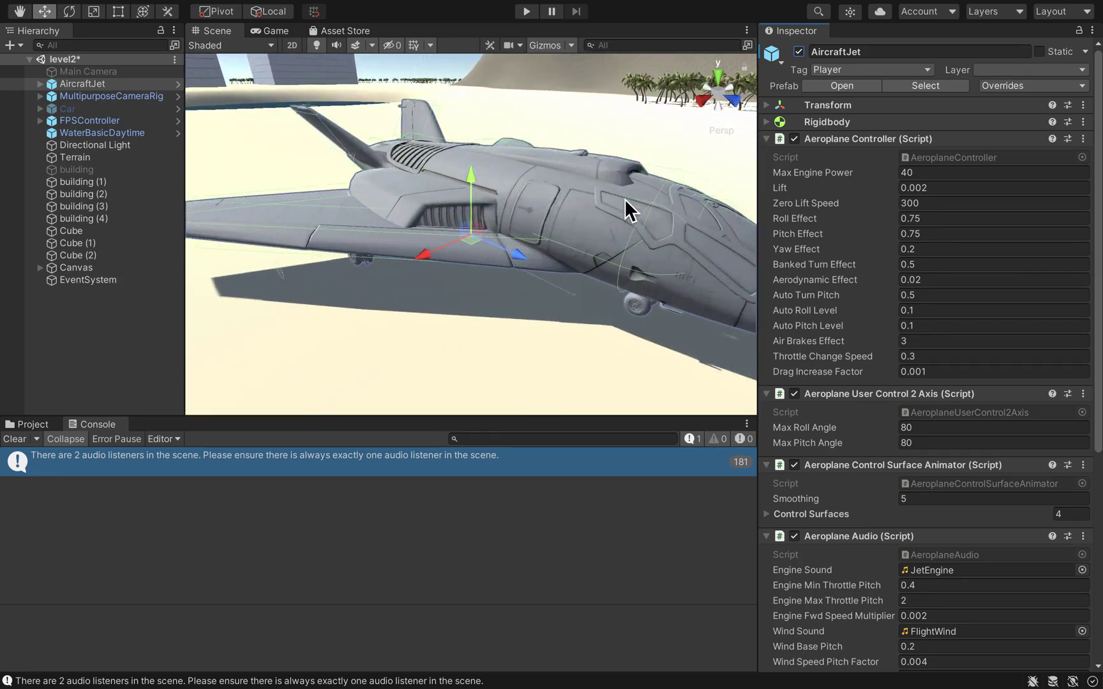
scroll(625, 202, "down", 6)
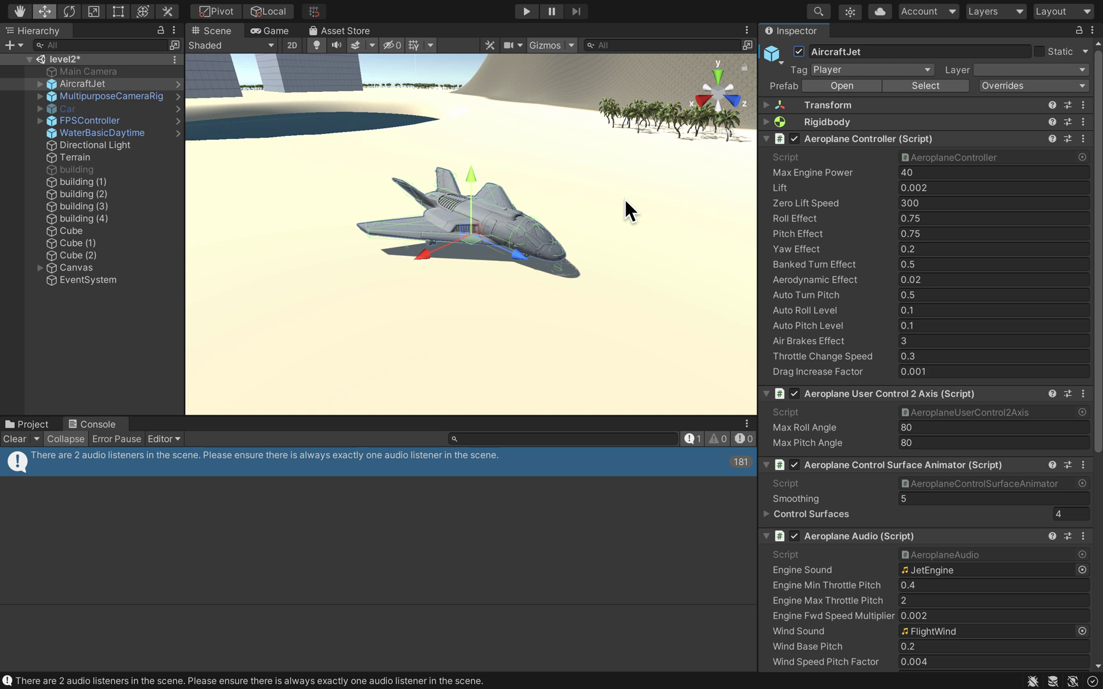
Step: Duplicate the AircraftJet object and deactivate the copy, AircraftJet (1)
left_click(94, 313)
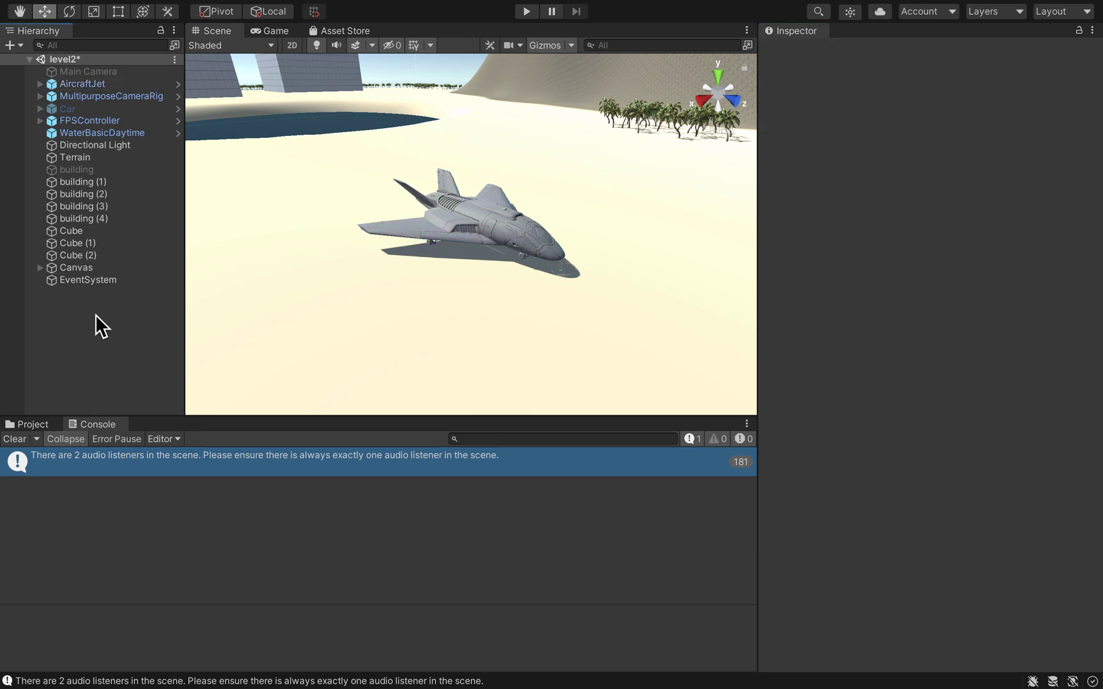
left_click(94, 84)
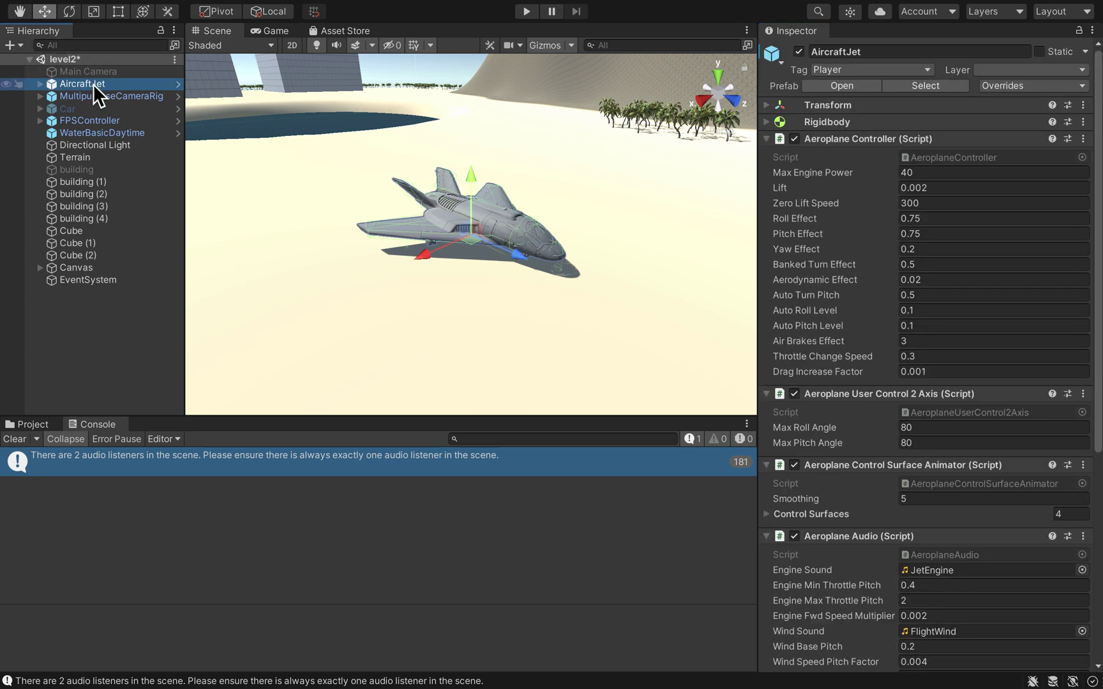
key("ctrl+d")
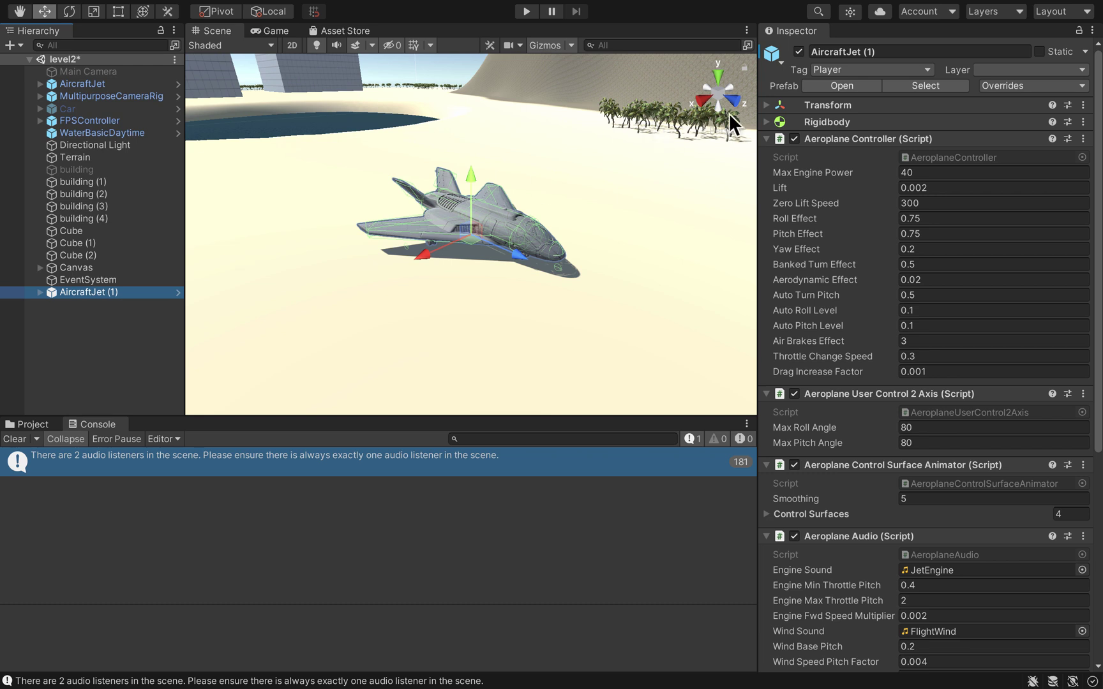
left_click(799, 51)
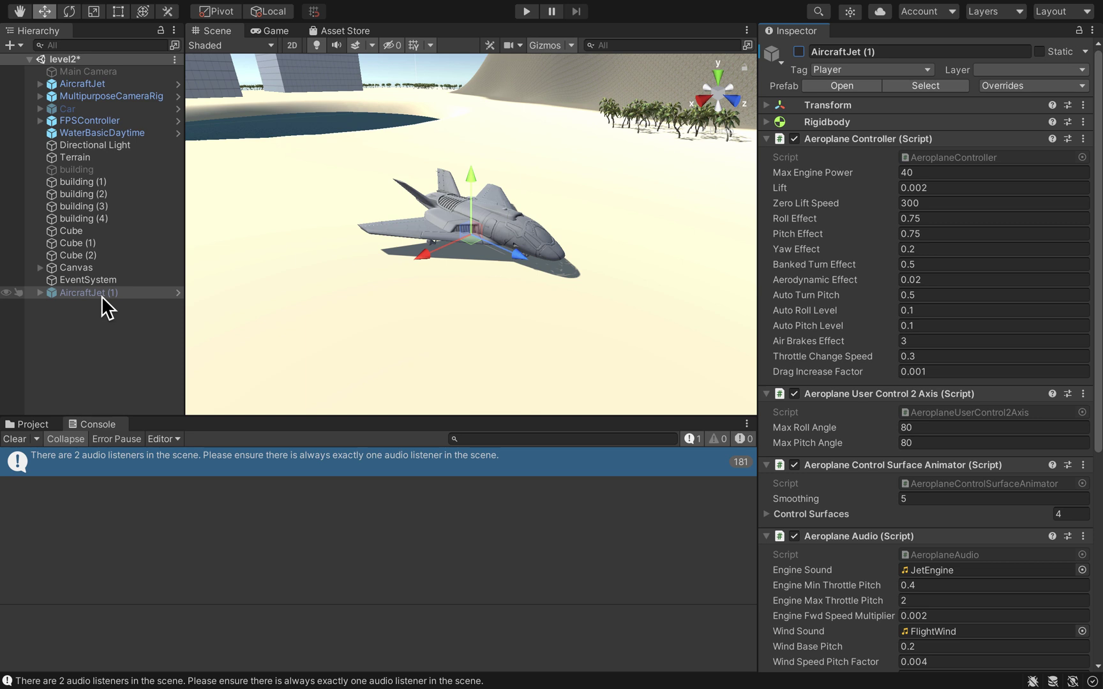
Step: On the original AircraftJet, disable the Landing Gear, Animator, Object Resetter, Aeroplane Audio, Control Surface Animator, User Control 2 Axis and Aeroplane Controller components
left_click(95, 83)
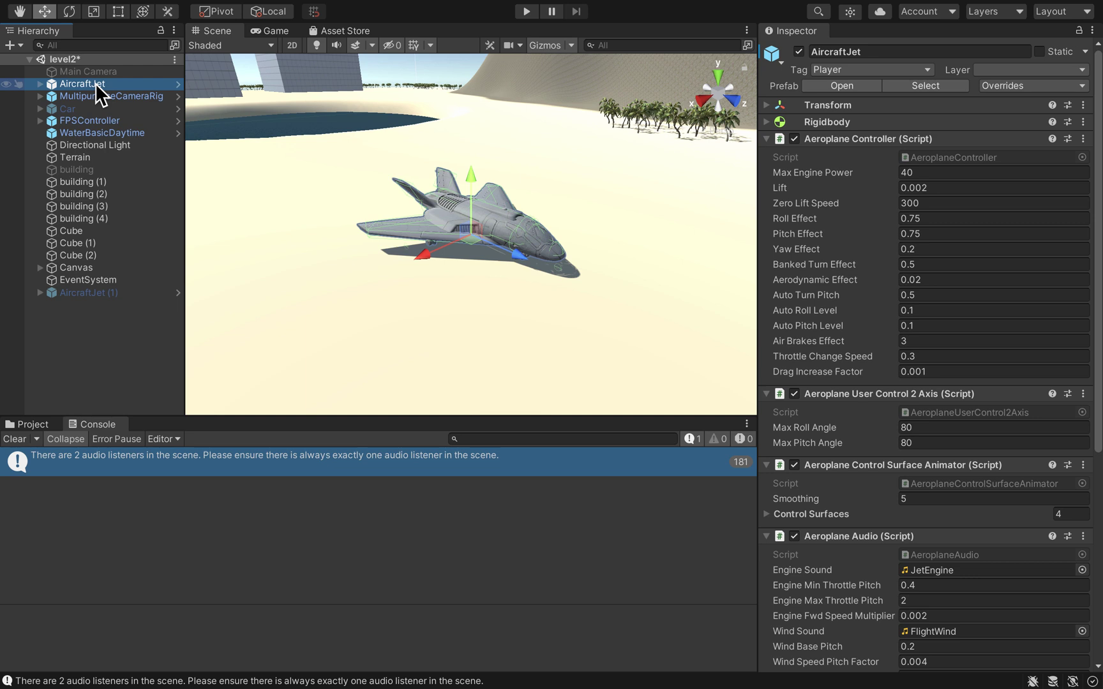
left_click(39, 84)
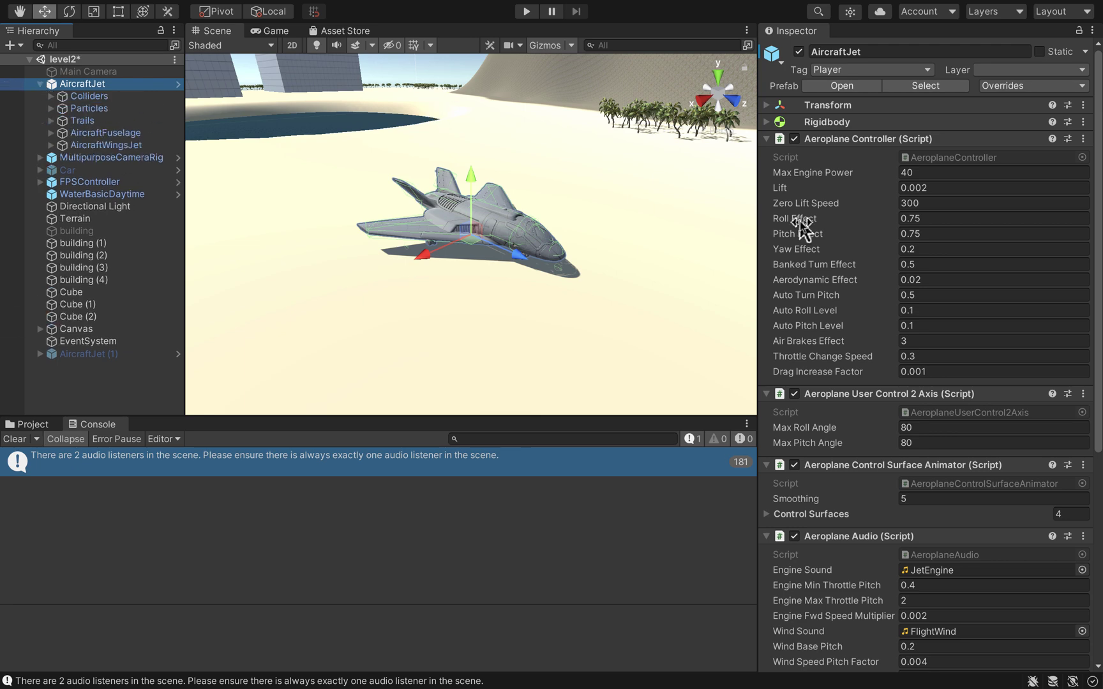
scroll(799, 223, "down", 10)
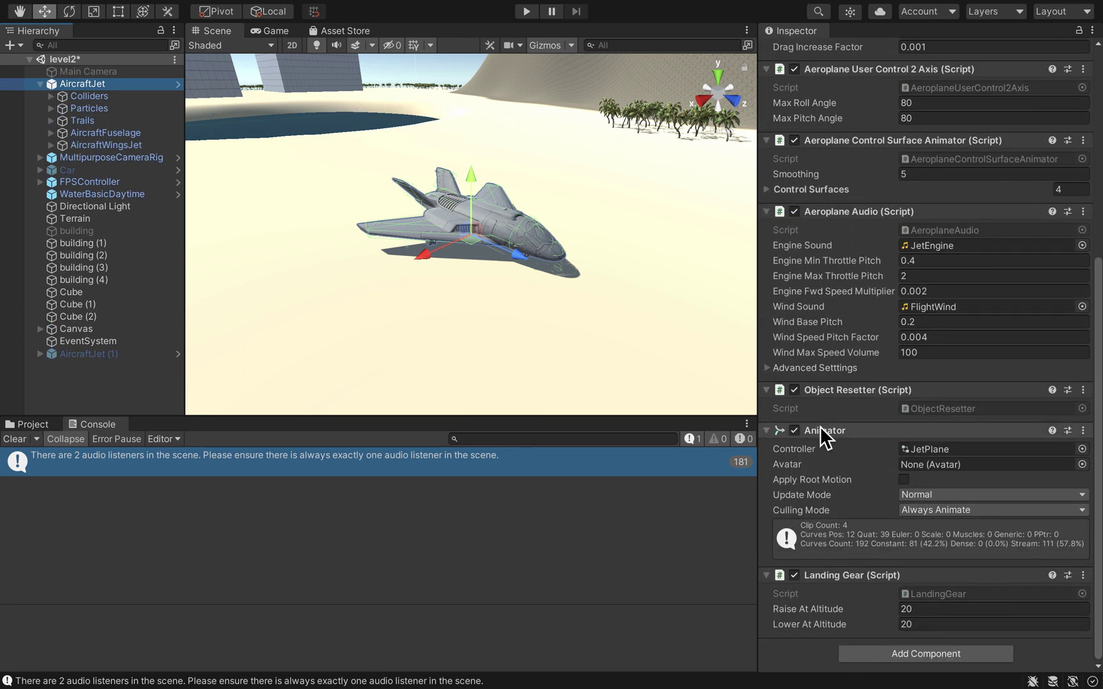
left_click(794, 575)
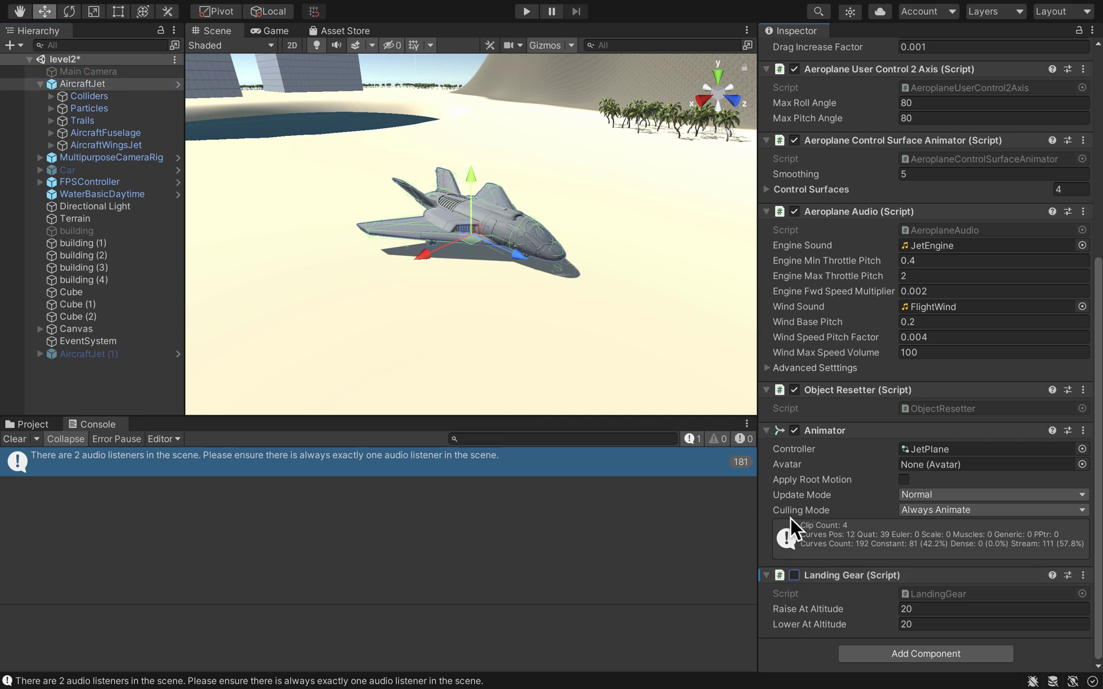
left_click(794, 430)
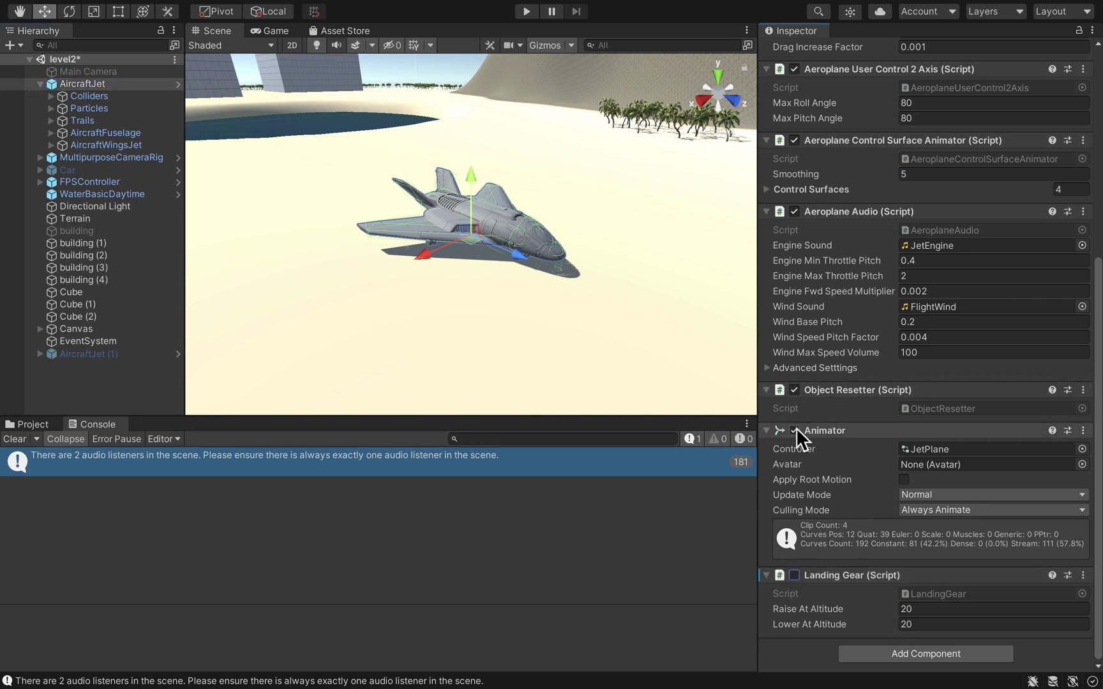
left_click(793, 389)
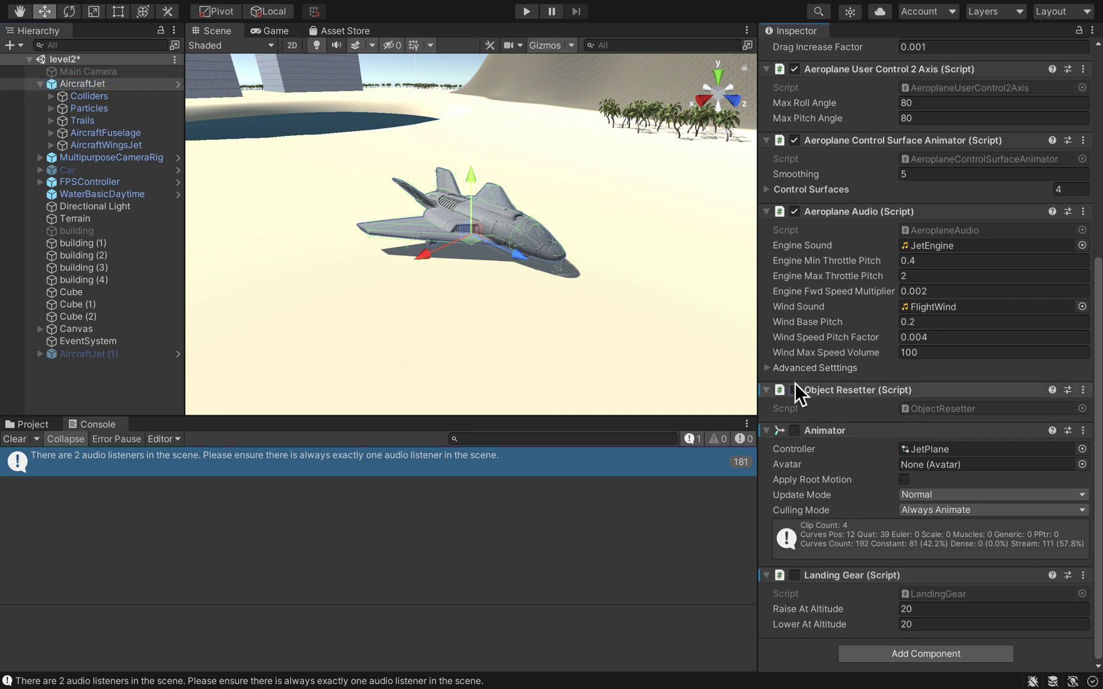
left_click(794, 211)
left_click(794, 139)
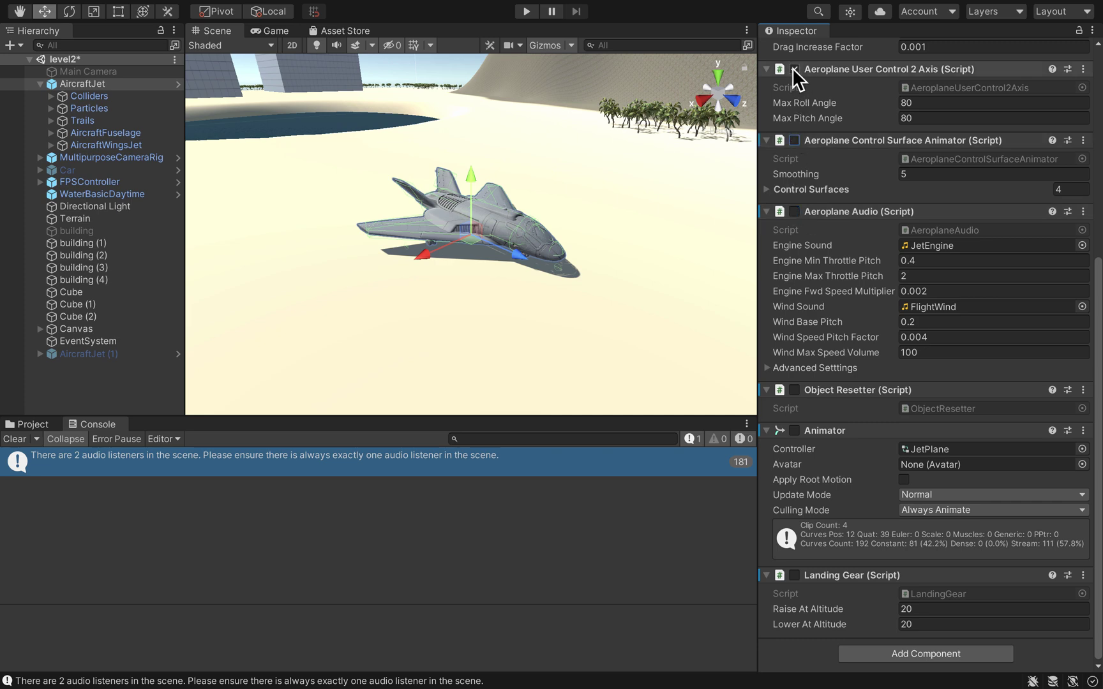
left_click(794, 69)
scroll(798, 109, "up", 10)
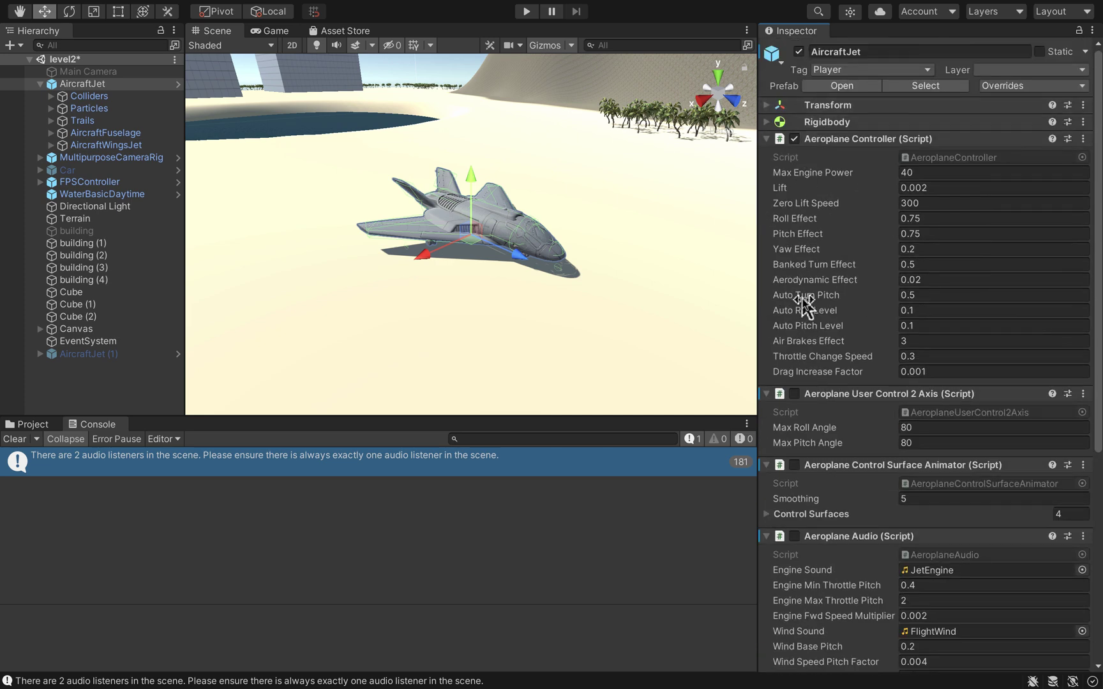
left_click(794, 139)
Step: Play-test the scene by walking around with the first-person character, and stop the game
left_click(526, 12)
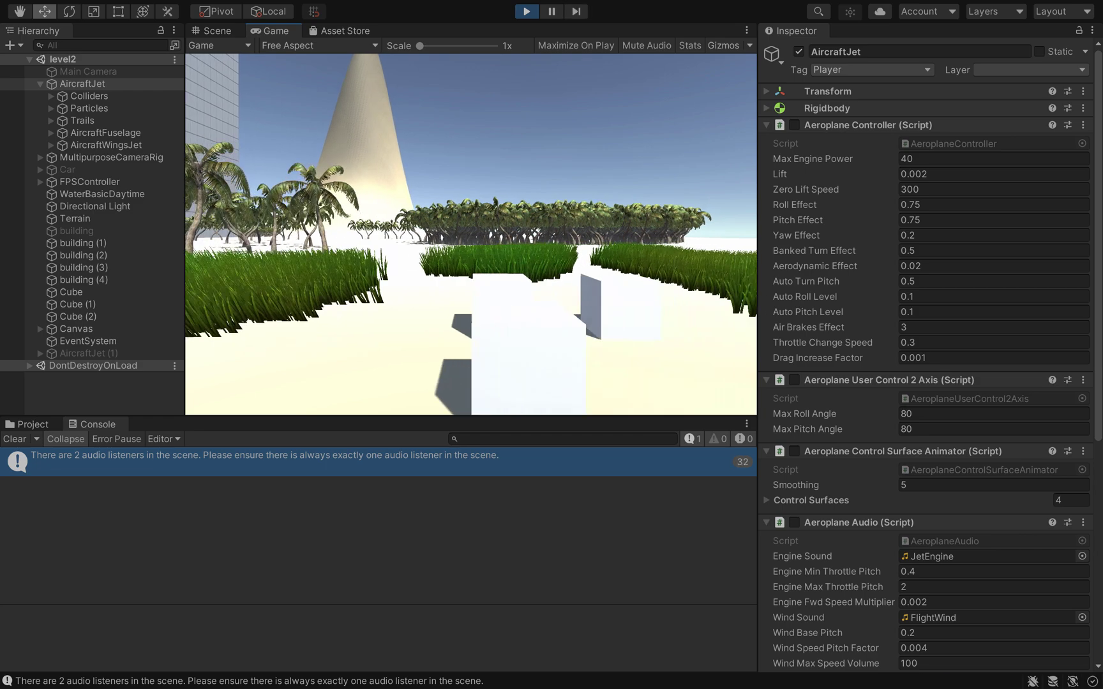
key("d")
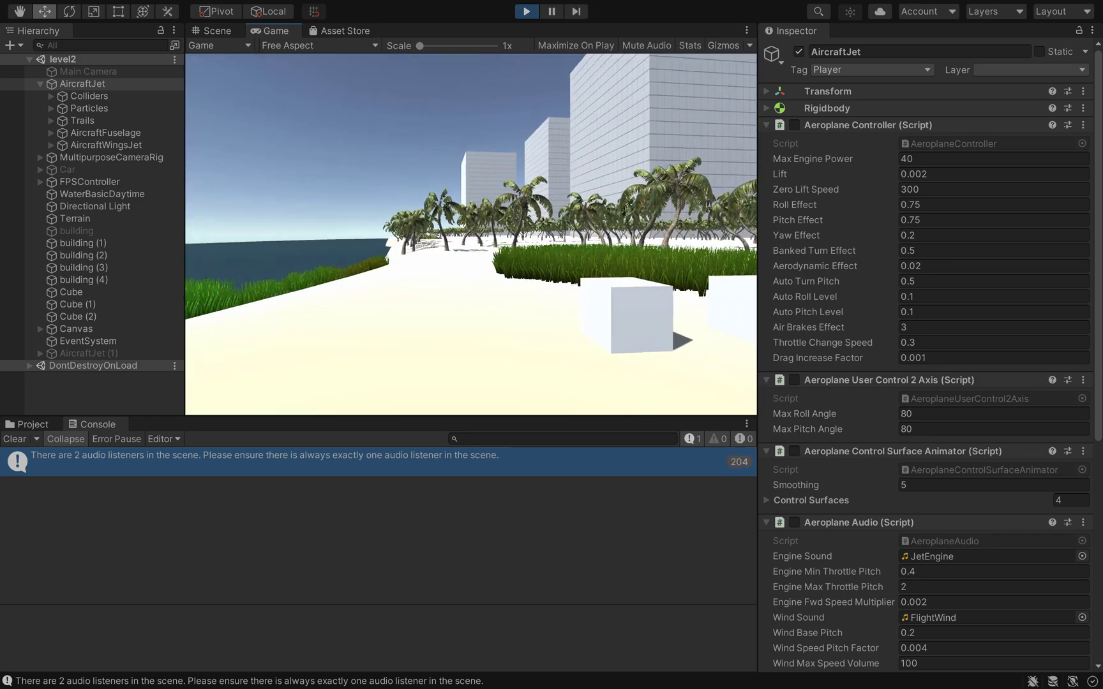
key("w")
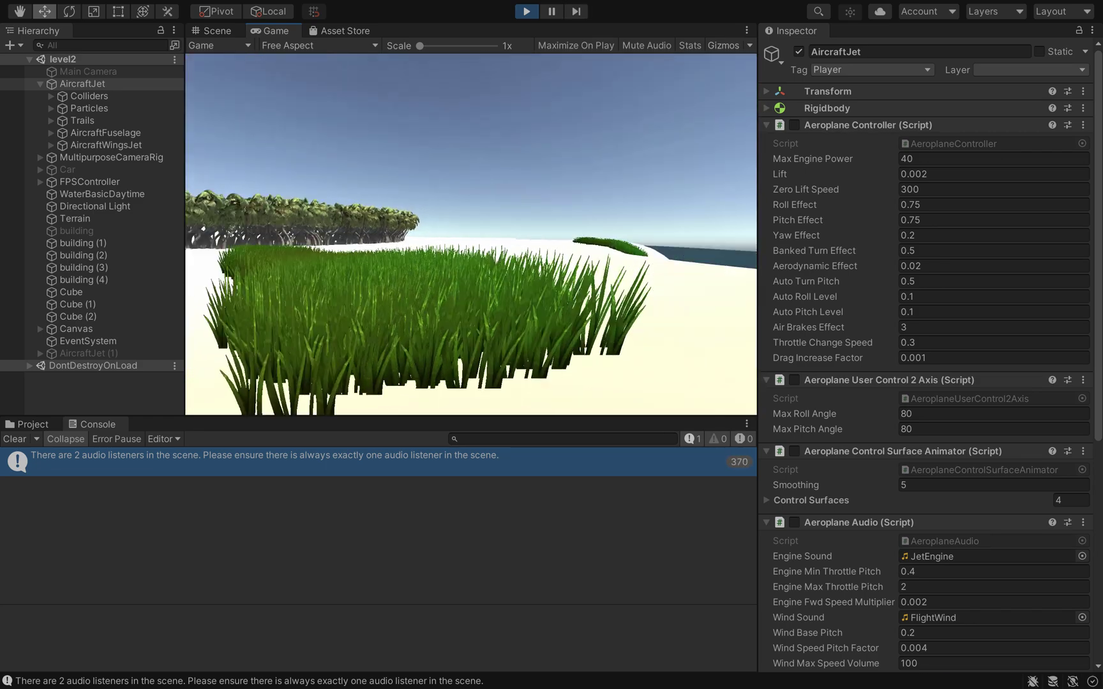
key("w")
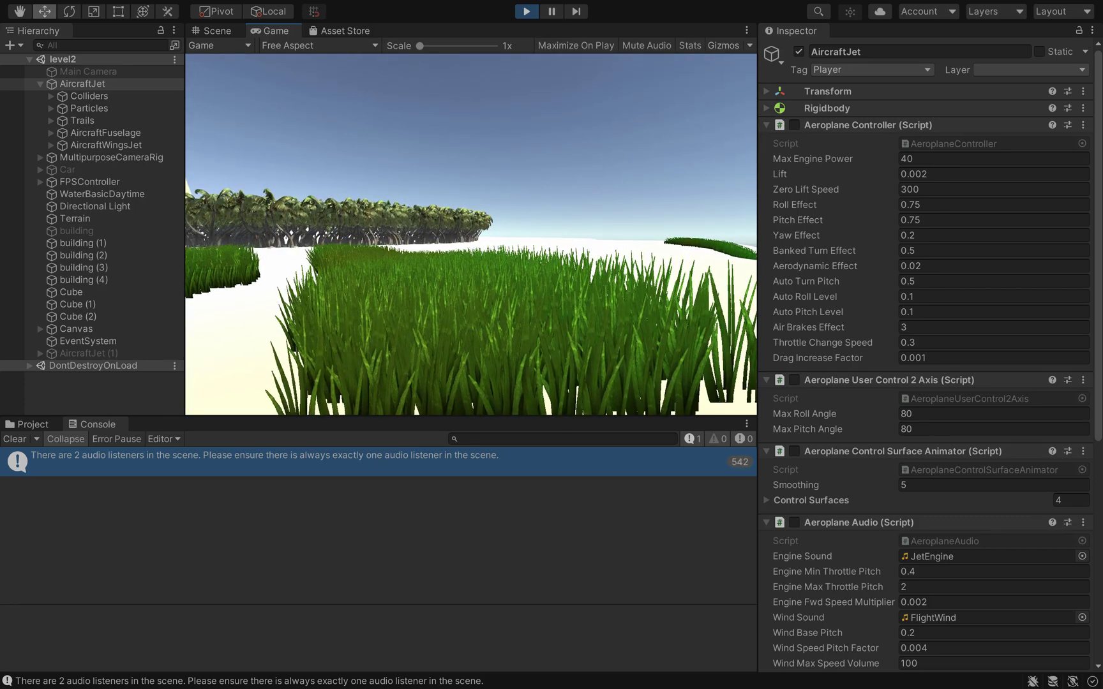
key("ctrl+p")
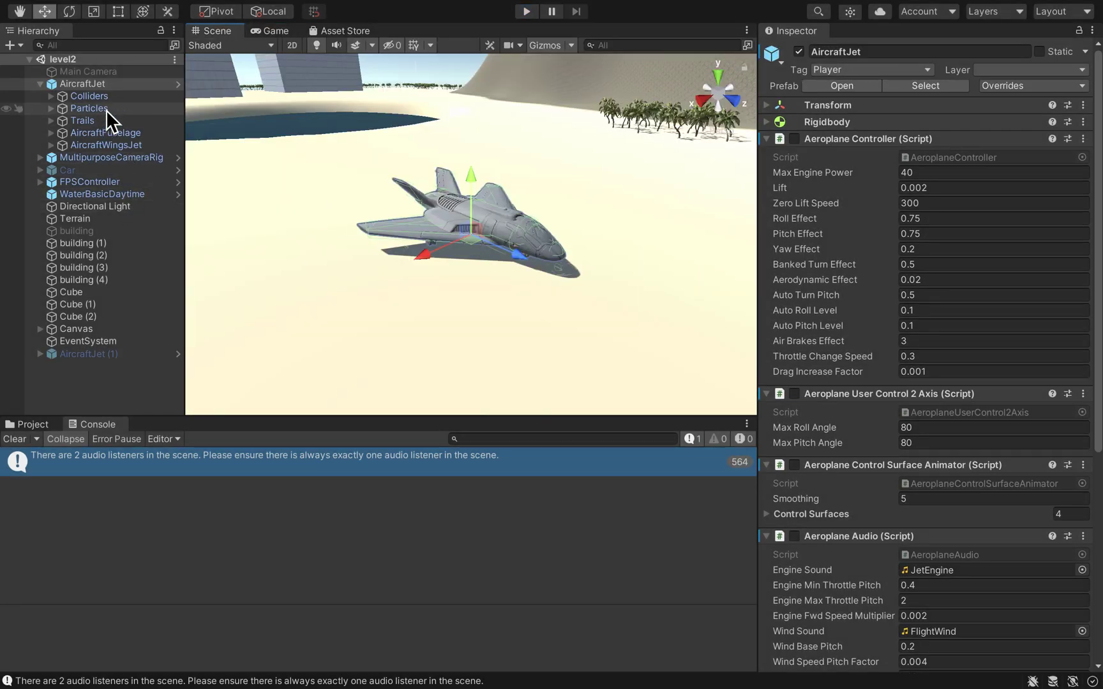
Step: In the top view of the scene, move FPSController across the island to a spot just behind the jet's tail
left_click(719, 73)
scroll(290, 147, "down", 3)
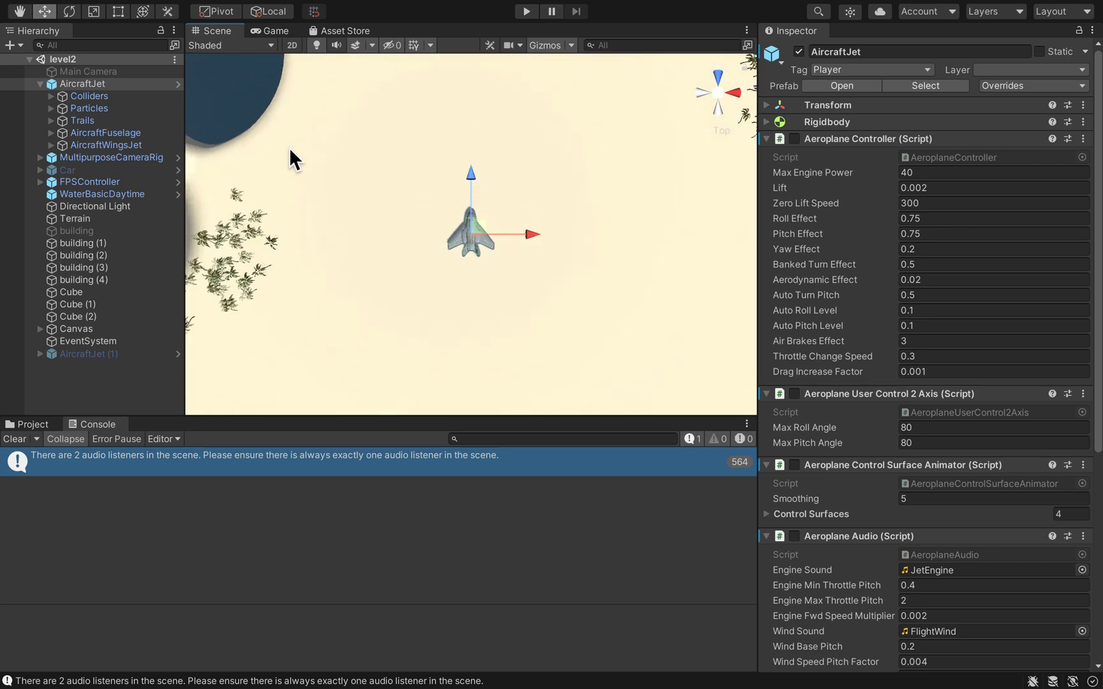
left_click(118, 182)
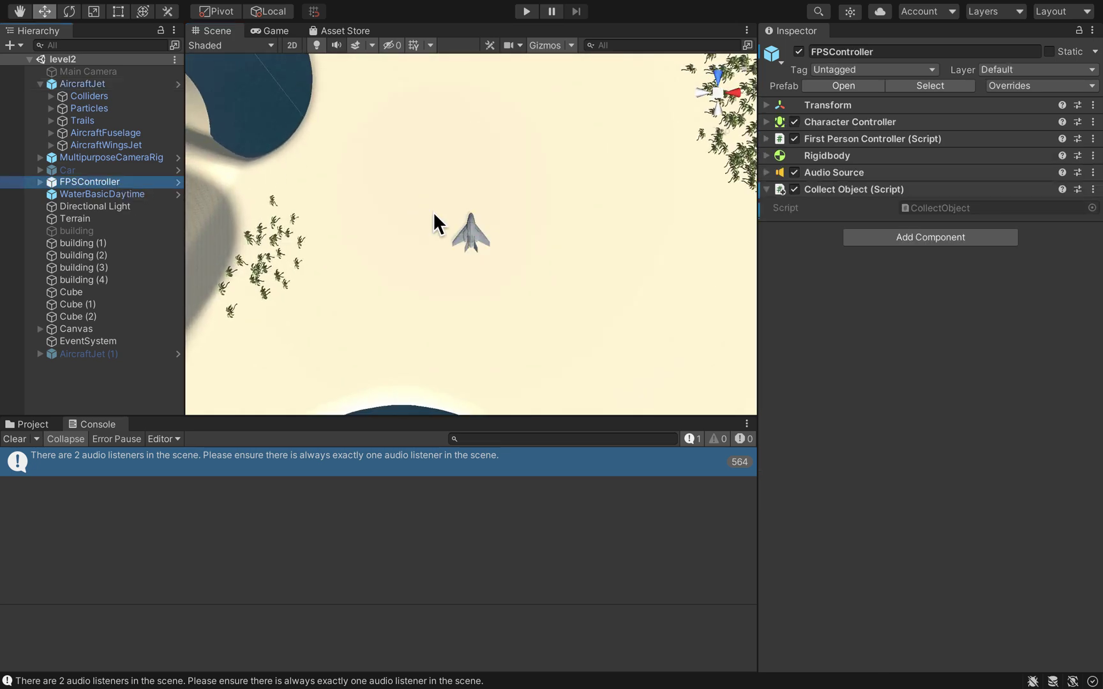
scroll(432, 211, "down", 10)
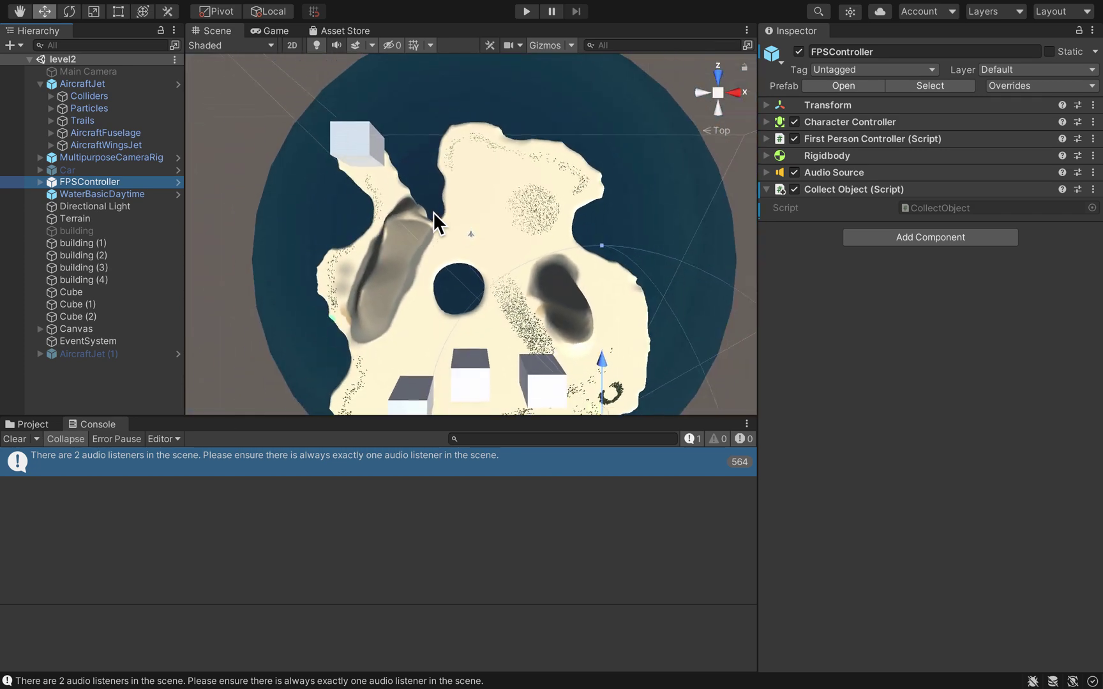
scroll(433, 212, "down", 5)
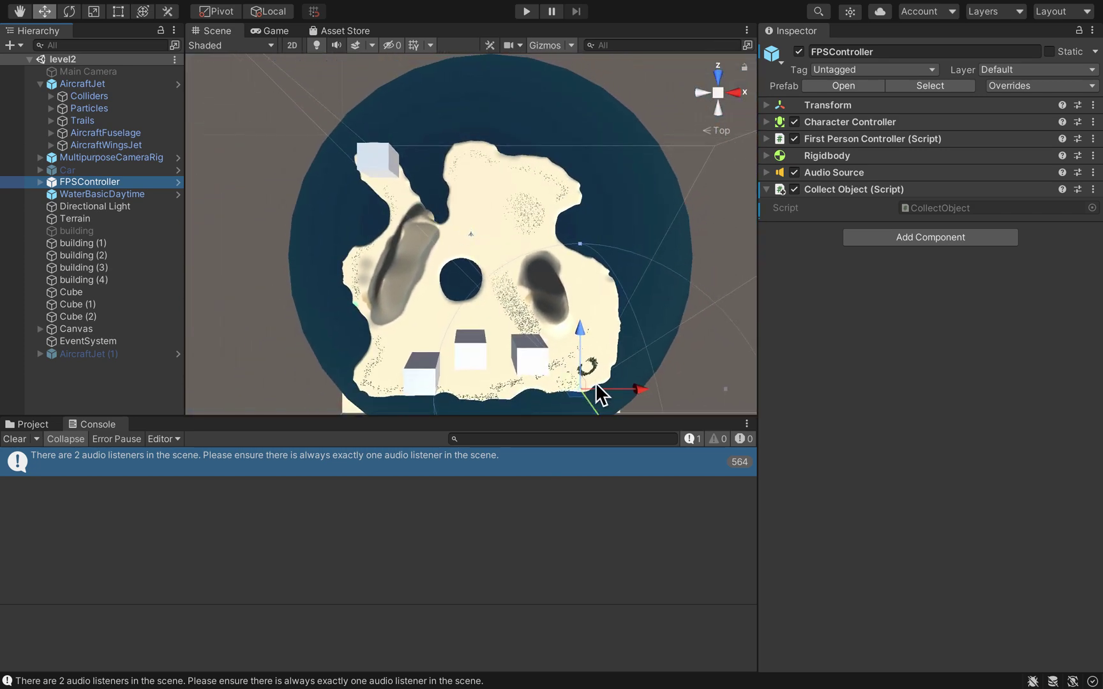
left_click_drag(576, 387, 483, 235)
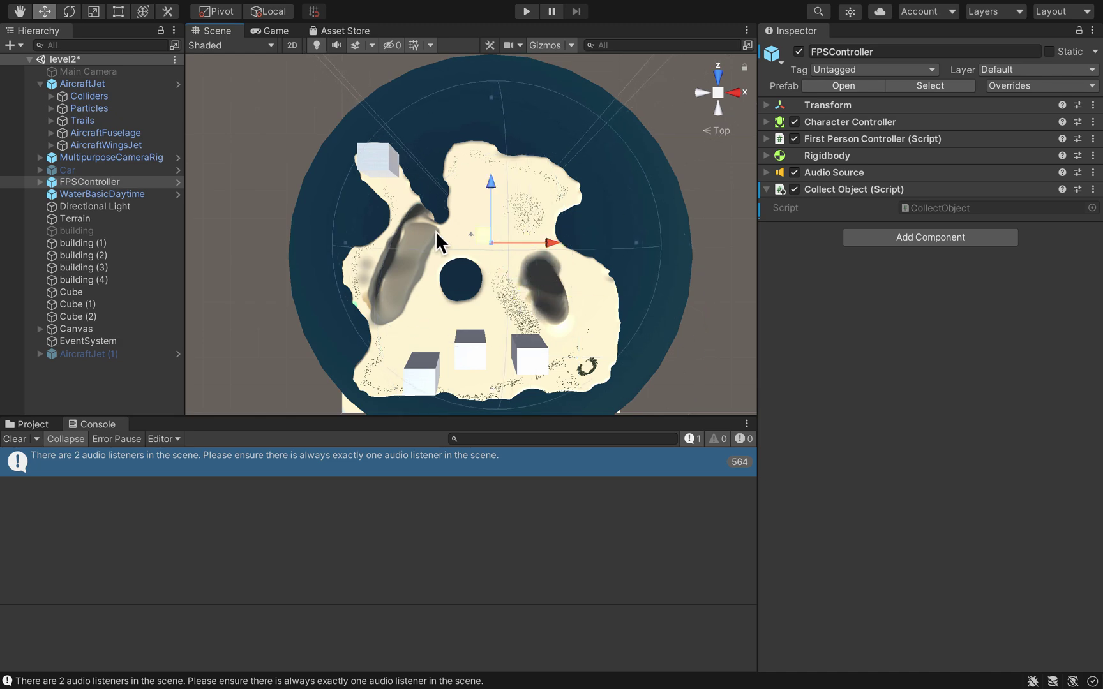
double_click(124, 181)
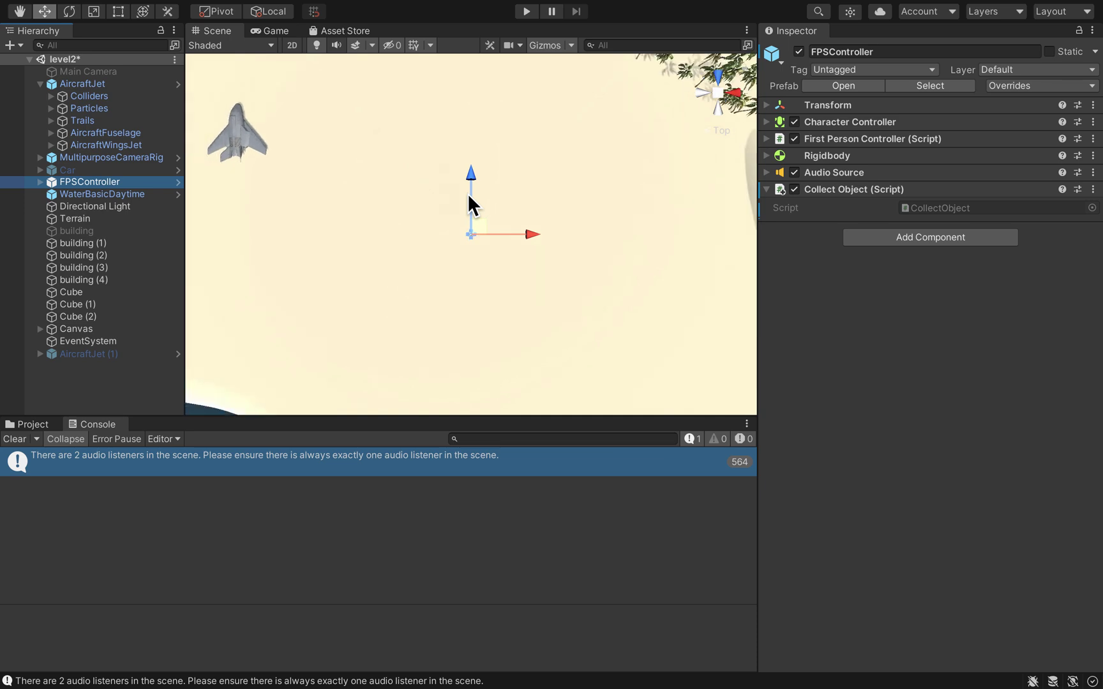
left_click_drag(479, 235, 291, 186)
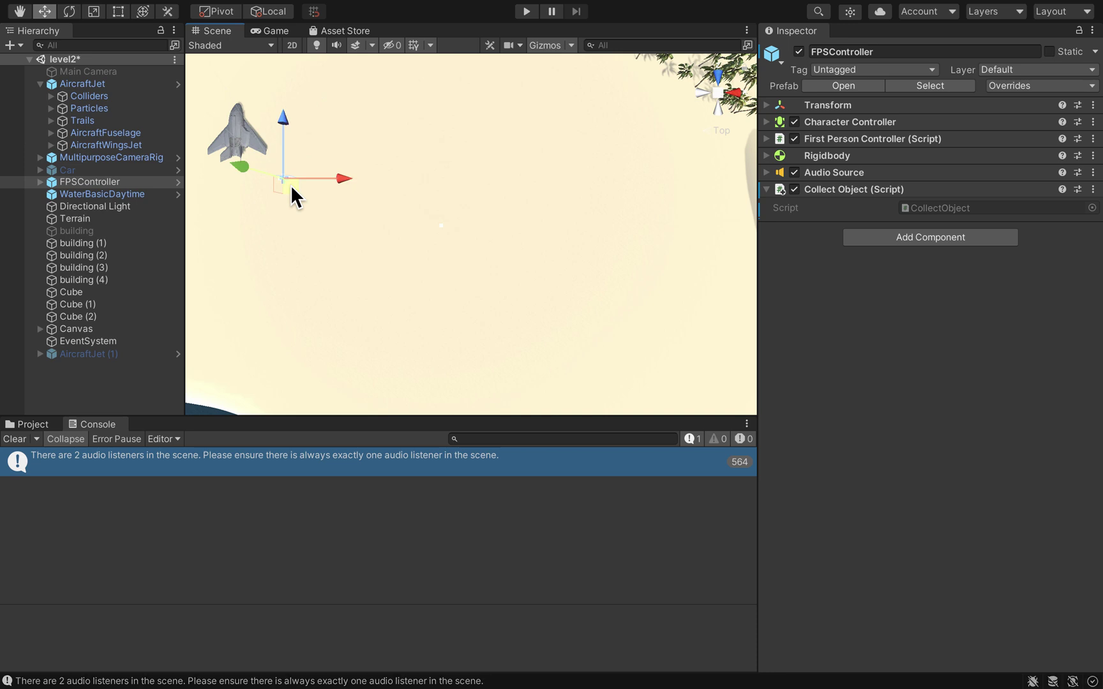
Step: Run the game again, walk the first-person character back and forth near the parked jet to check it, and exit play mode
key("ctrl+p")
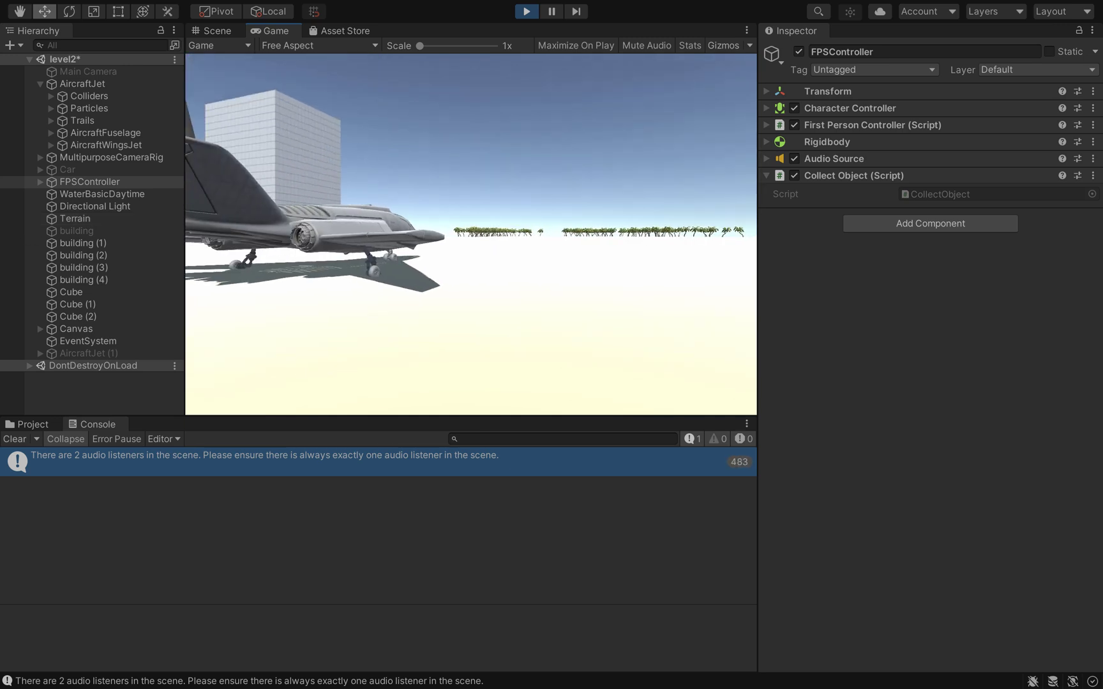
key("w")
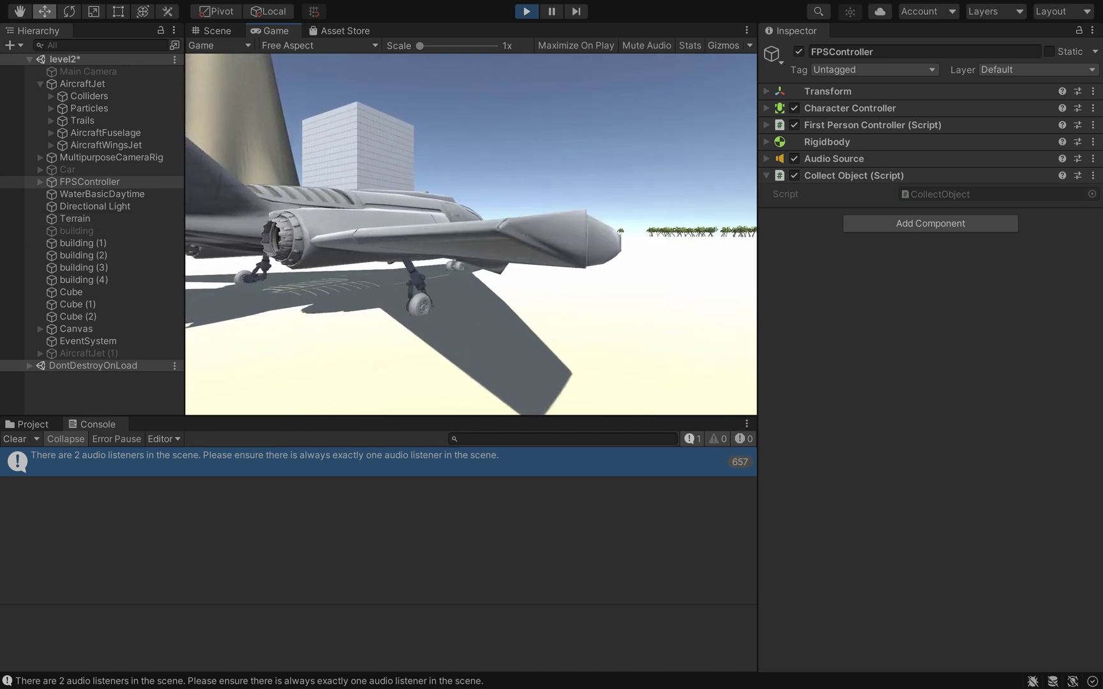
key("d")
key("s")
key("w")
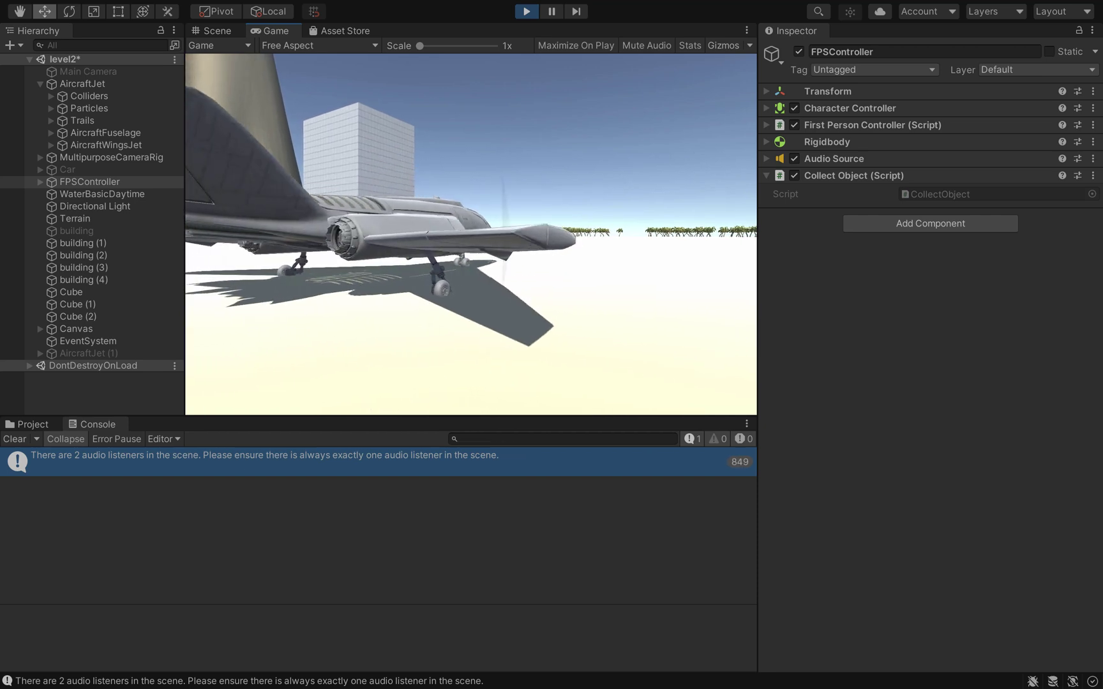
key("s")
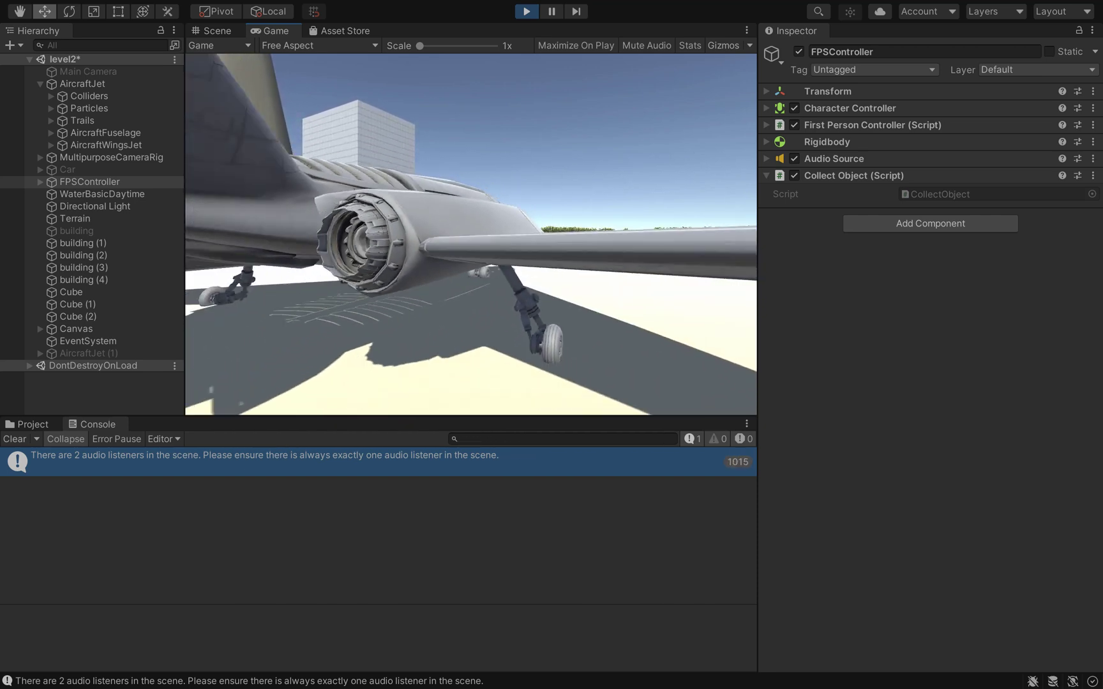
key("ctrl+p")
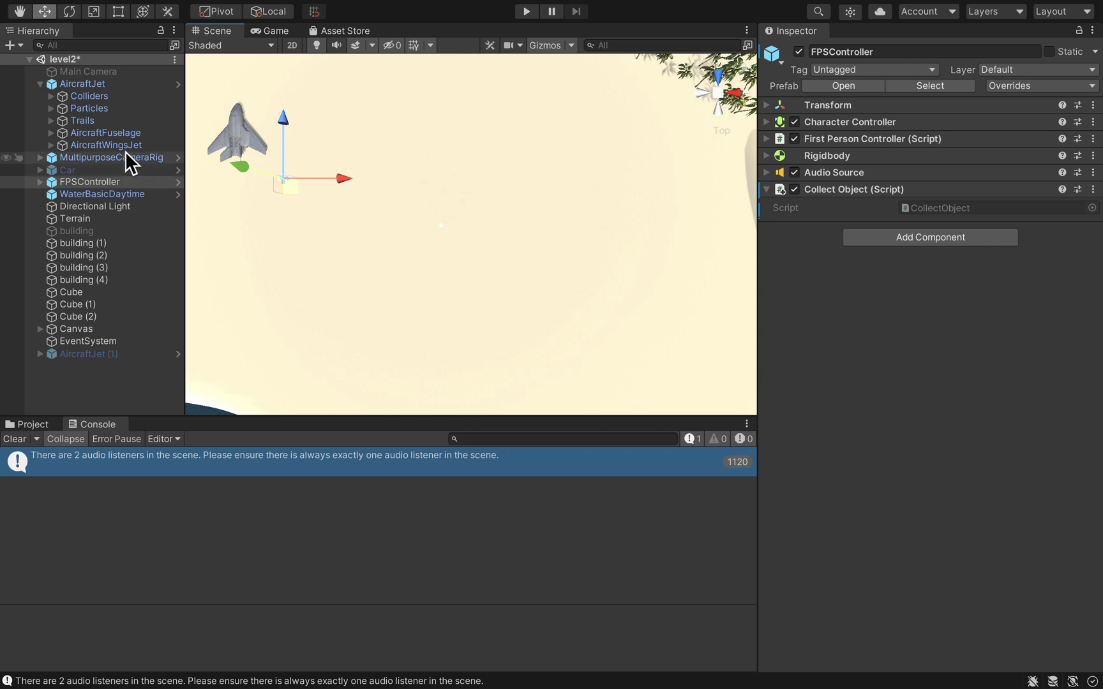
Step: Starting from the AircraftJet's tag options, add a new tag named plane to the project
left_click(89, 85)
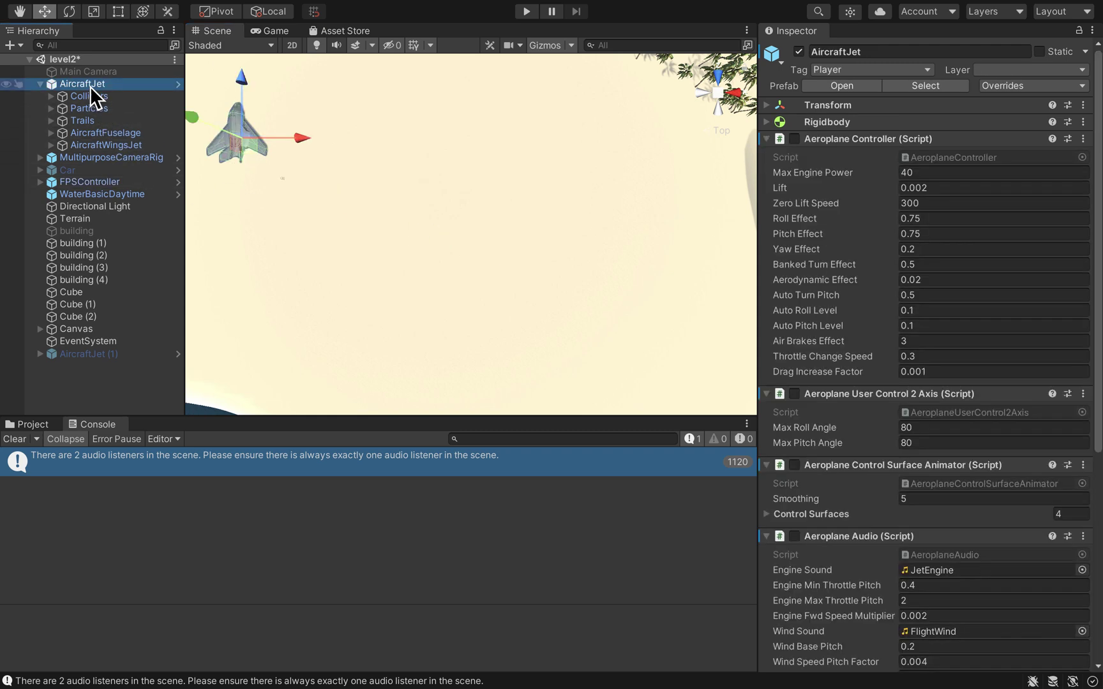
left_click(51, 96)
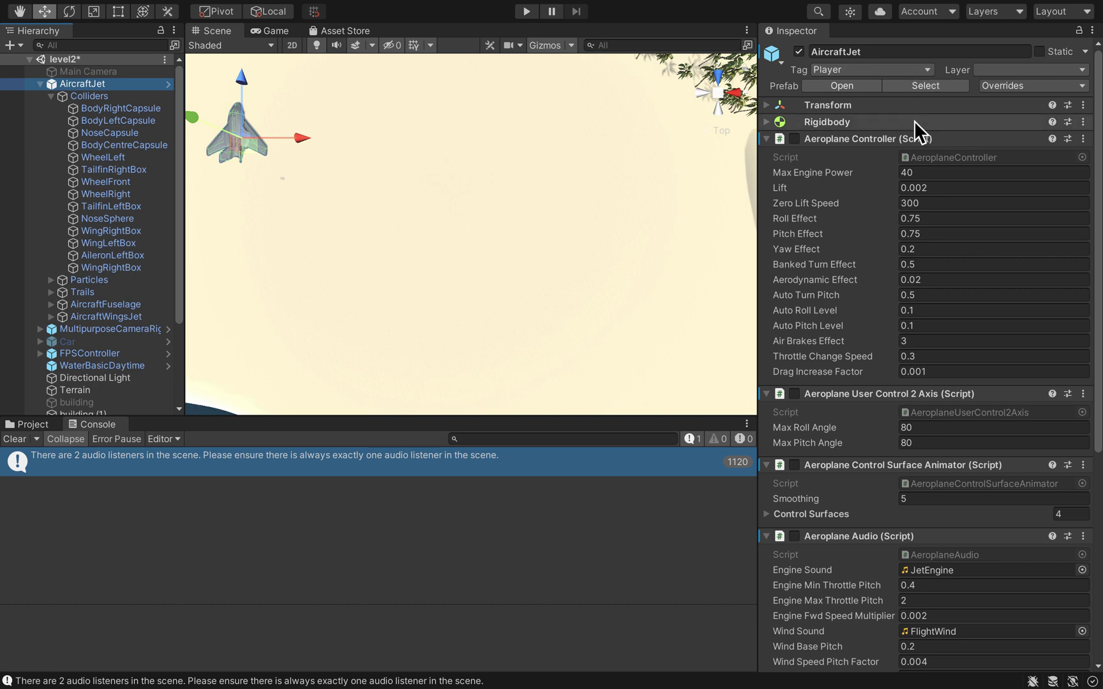
left_click(926, 70)
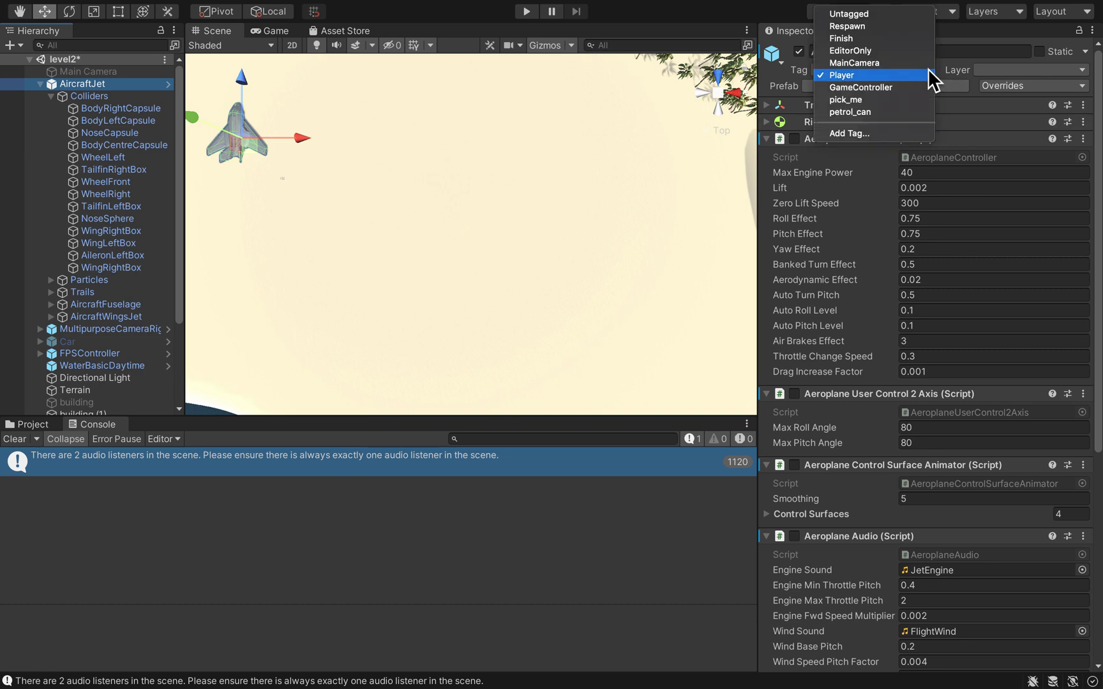
left_click(911, 134)
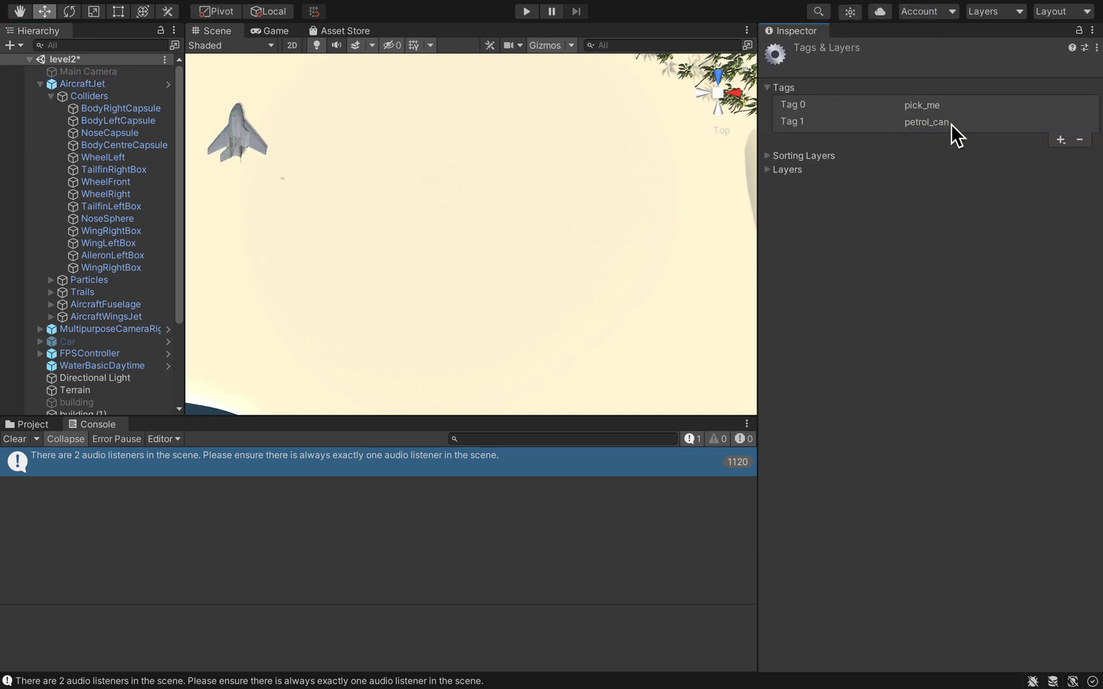
left_click(1060, 140)
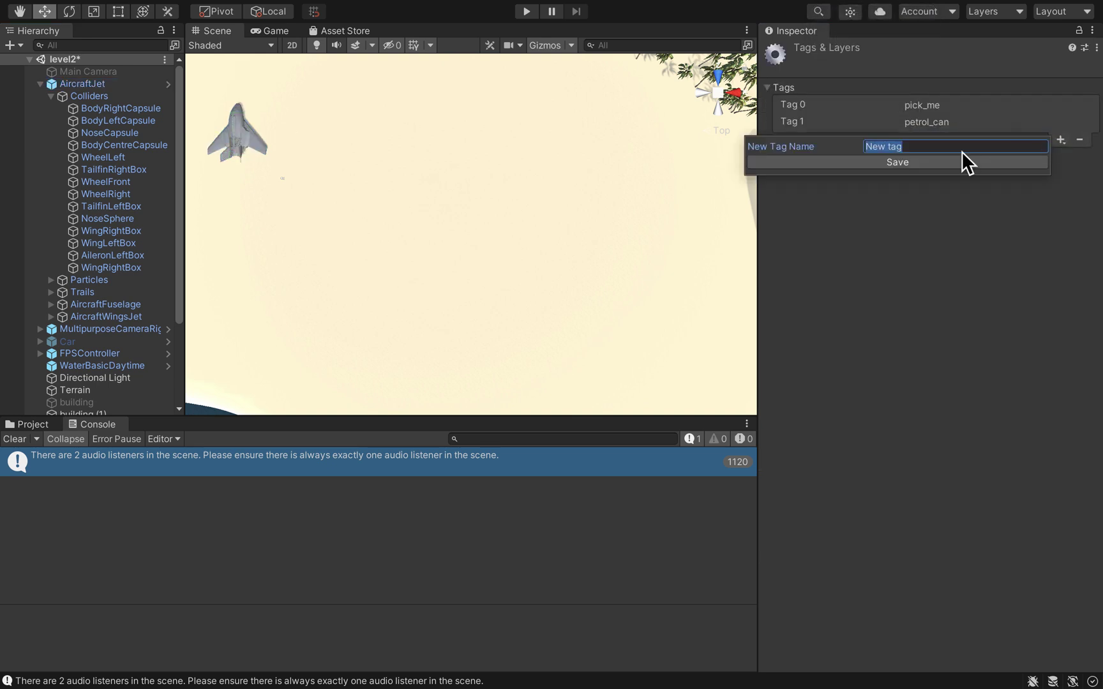
type("plane")
left_click(966, 162)
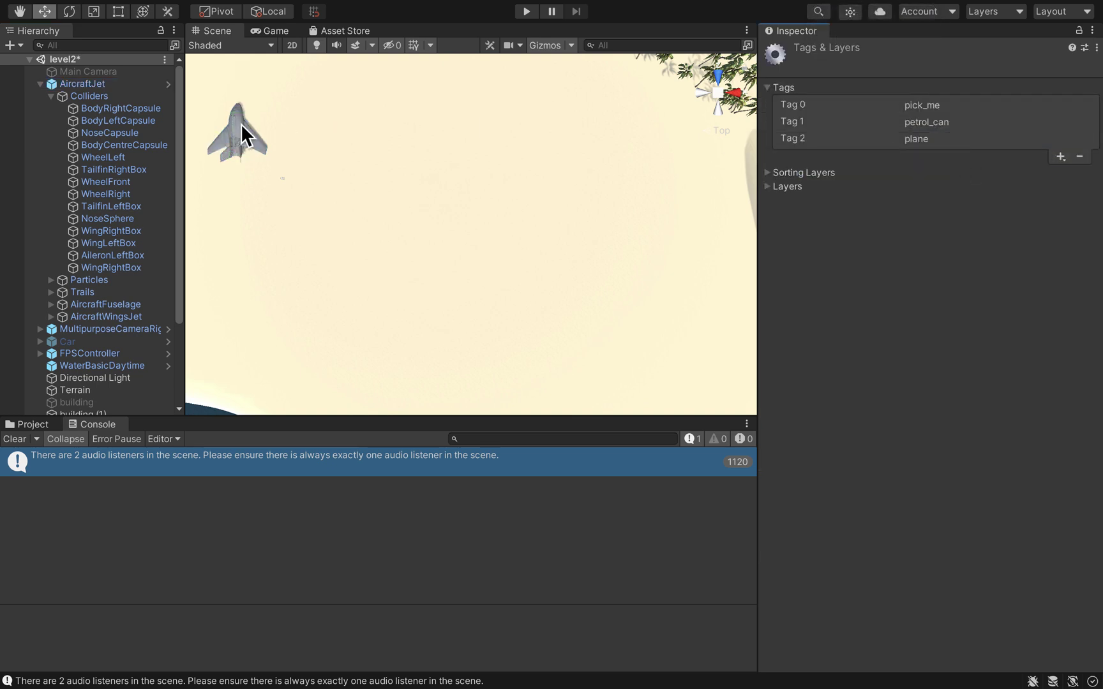
Step: Assign the plane tag to the parent AircraftJet object
left_click(89, 85)
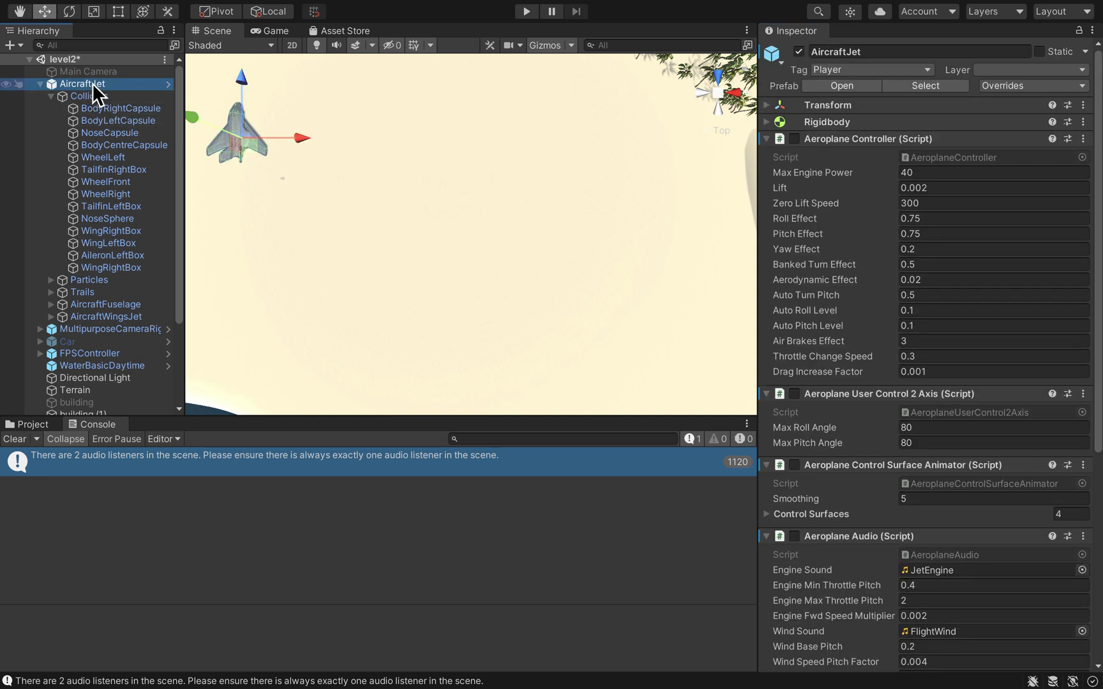
left_click(825, 69)
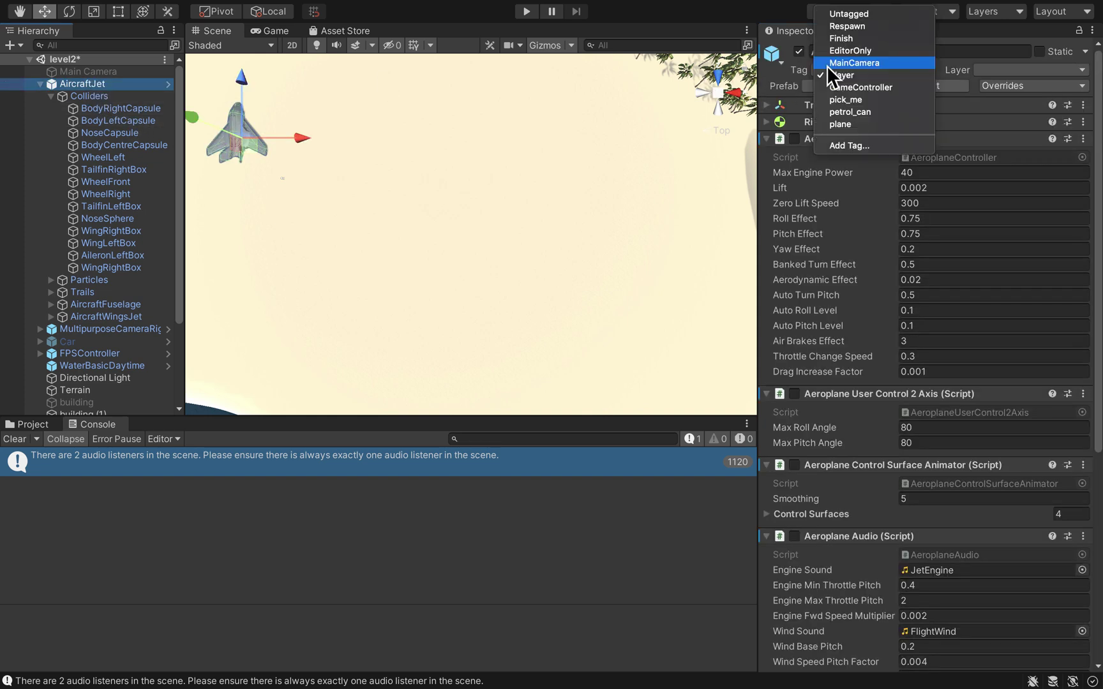
left_click(850, 123)
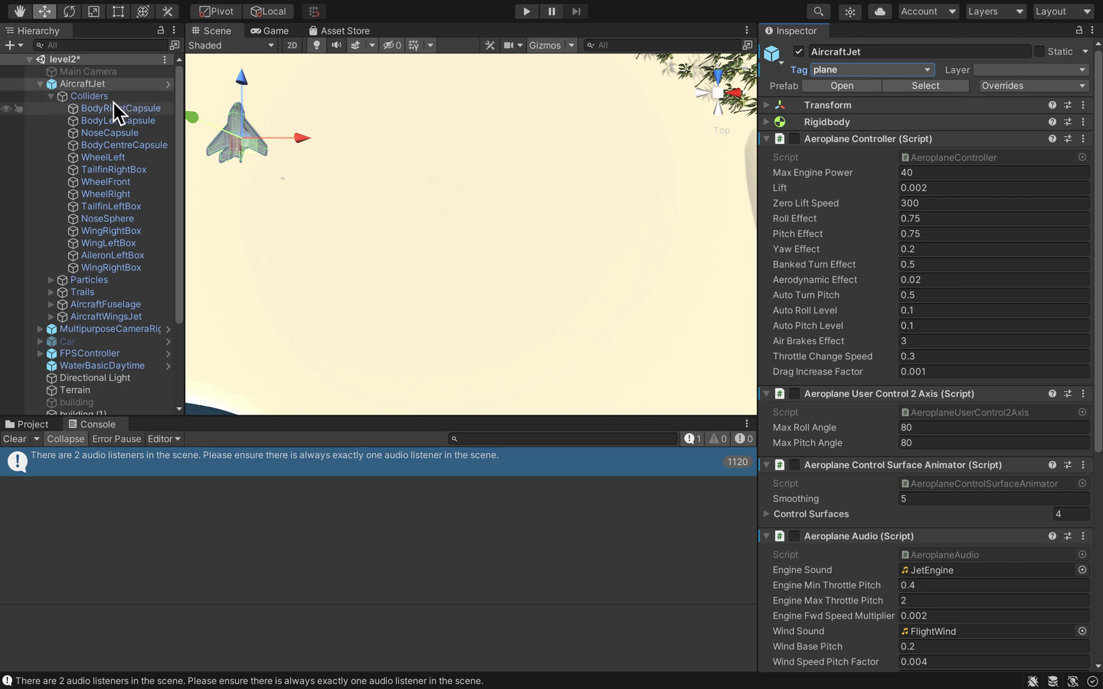
Step: Assign the plane tag to all collider objects under AircraftJet's Colliders, from BodyRightCapsule through the last WingRightBox
left_click(114, 108)
left_click(111, 268, "shift")
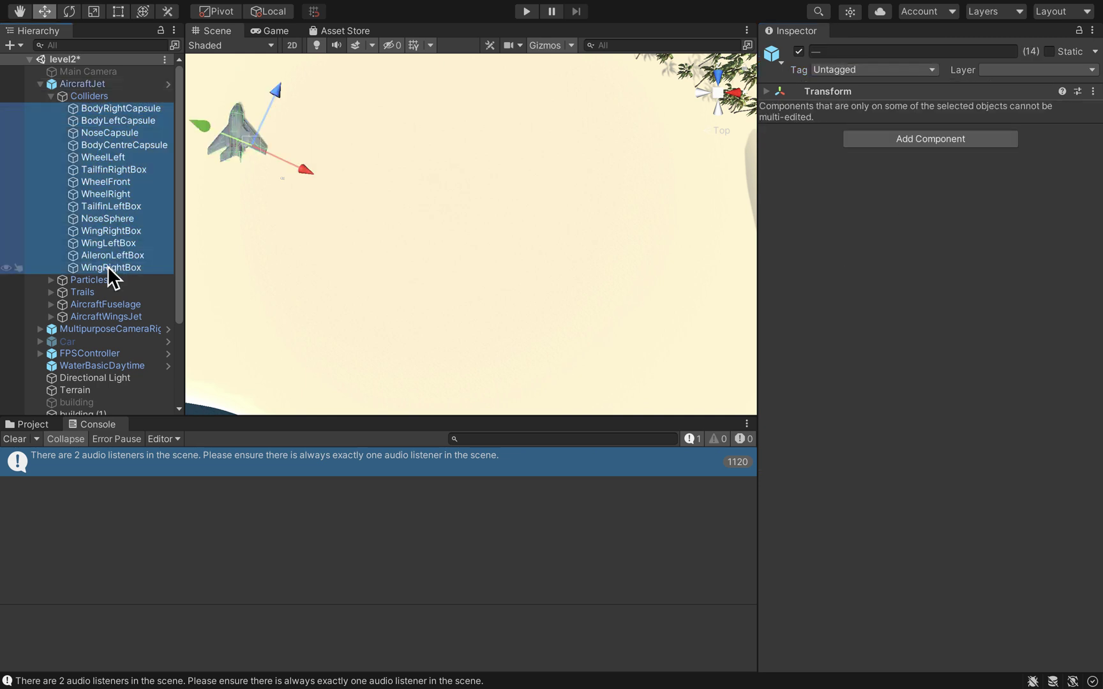
left_click(838, 68)
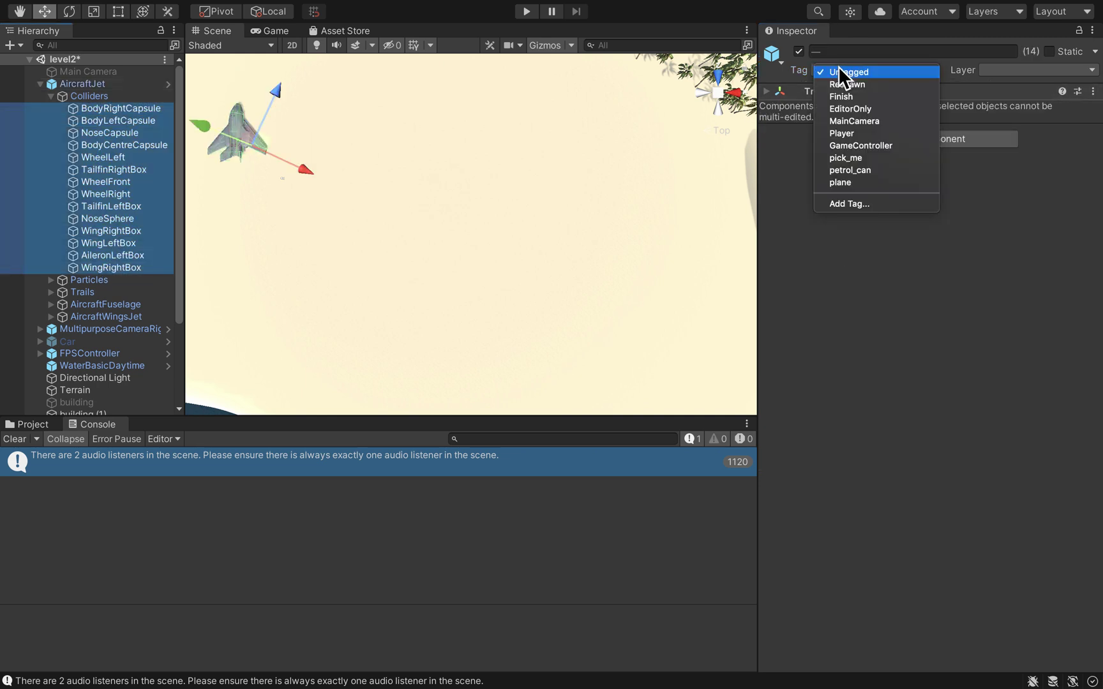
left_click(855, 184)
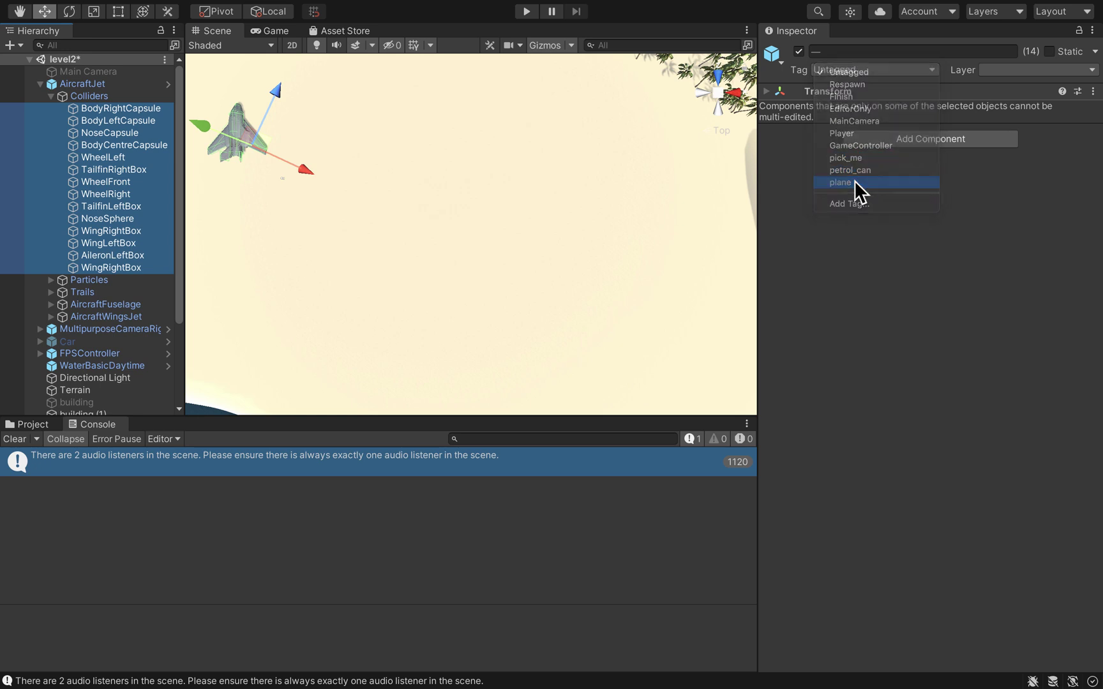